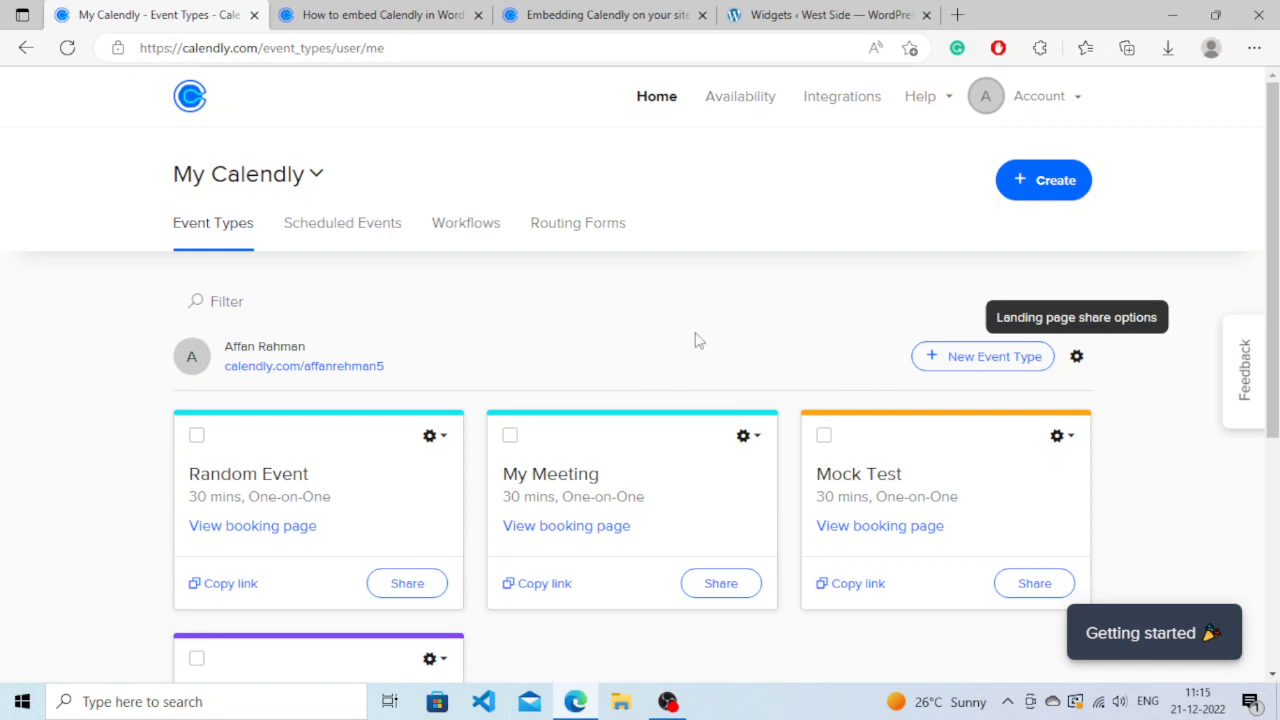
# - Start adding the whole Calendly landing page to a website, choosing Inline Embed as the display type
pyautogui.scroll(-1, 640, 370)
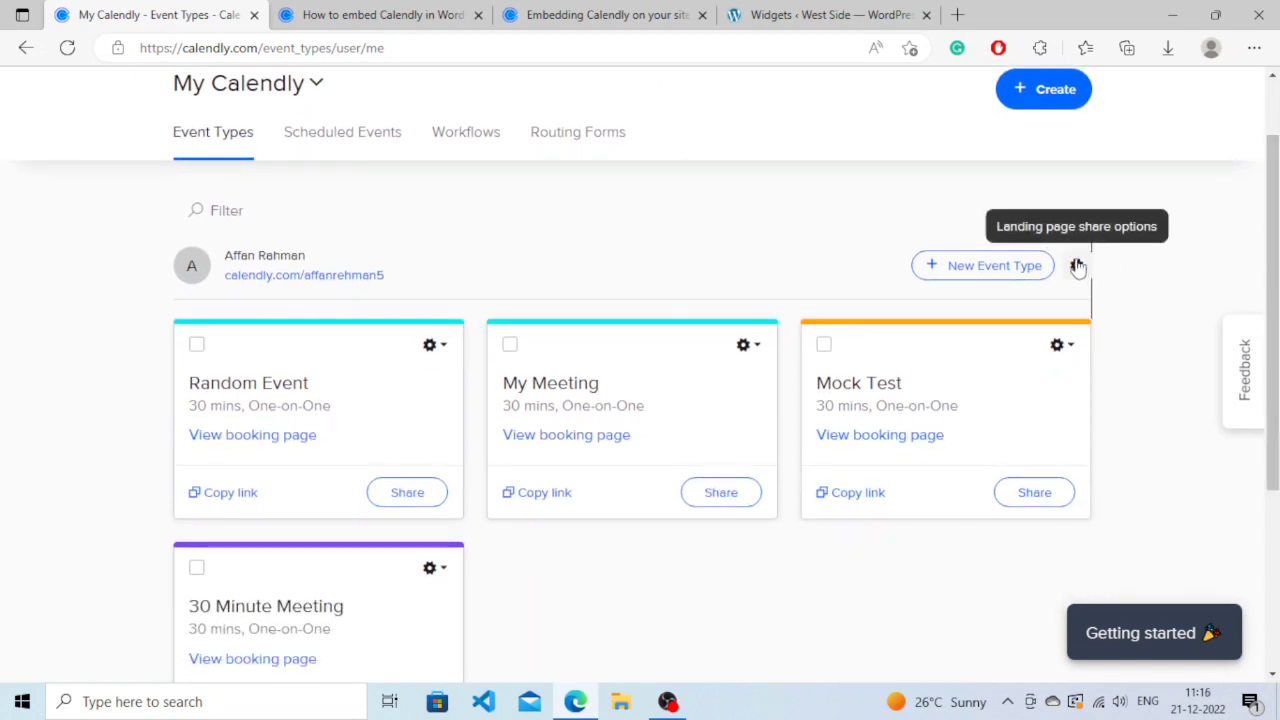
pyautogui.click(1078, 266)
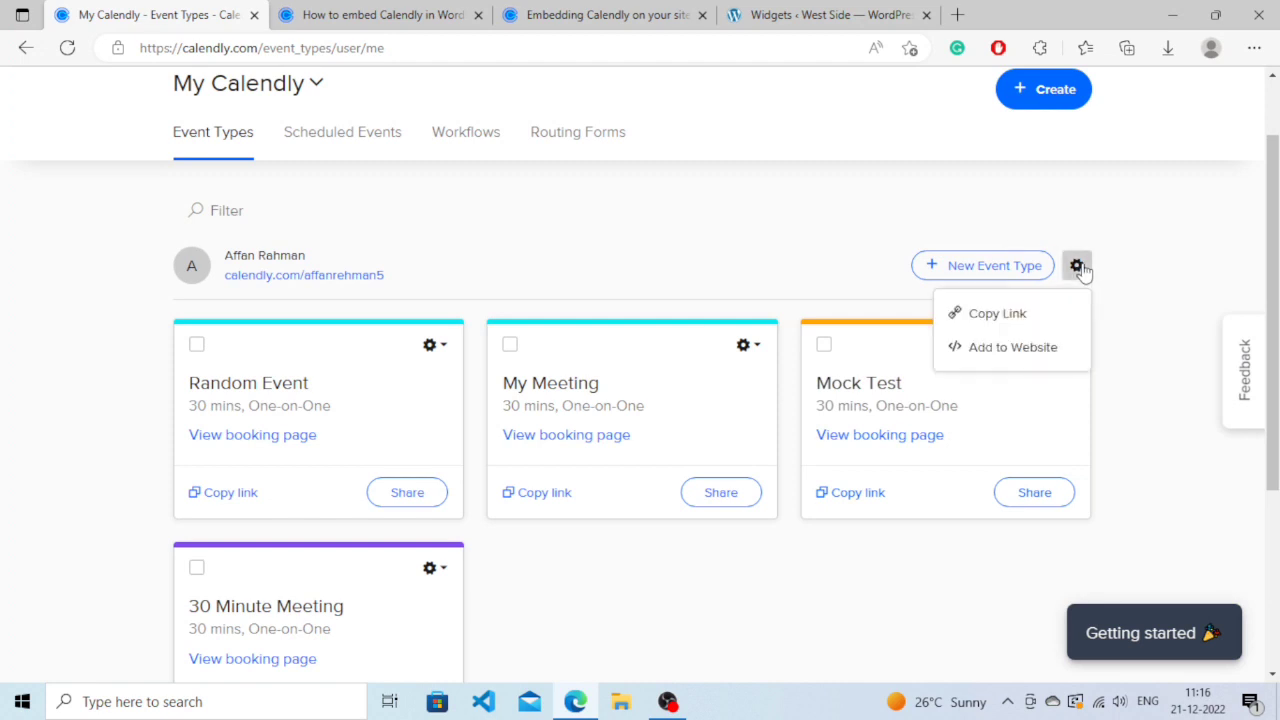
pyautogui.click(1038, 352)
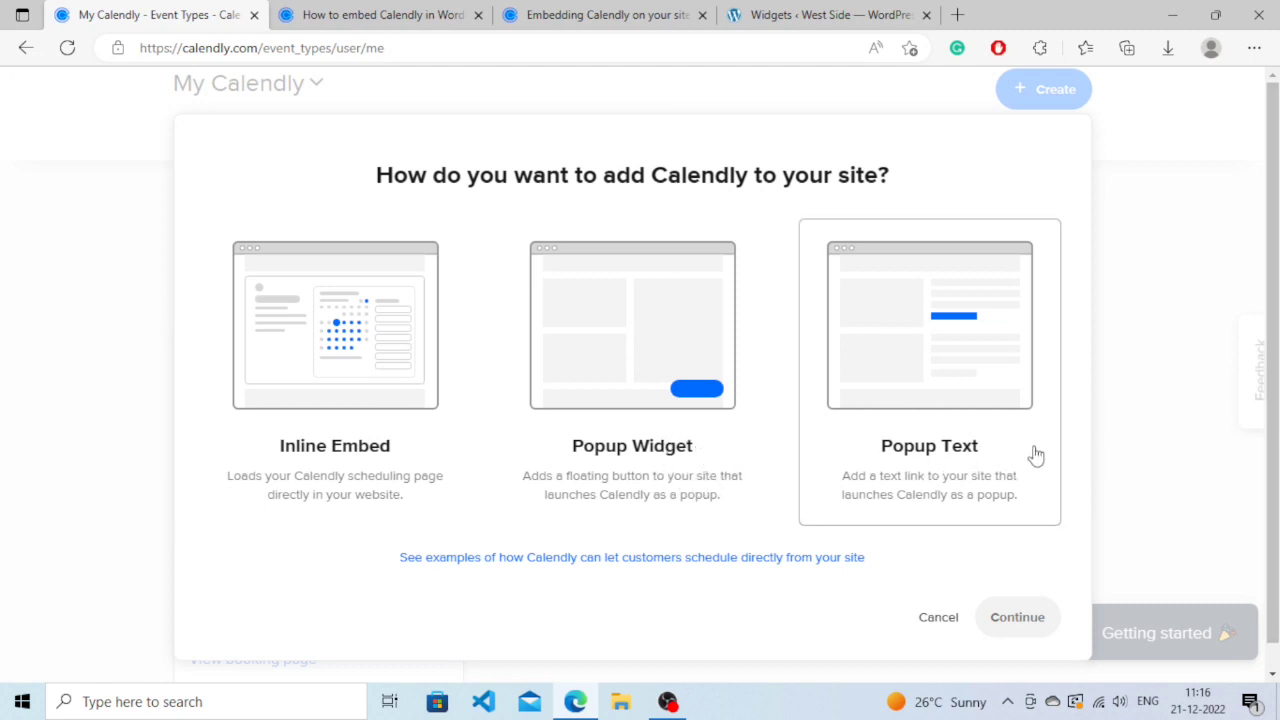
pyautogui.scroll(-1, 727, 375)
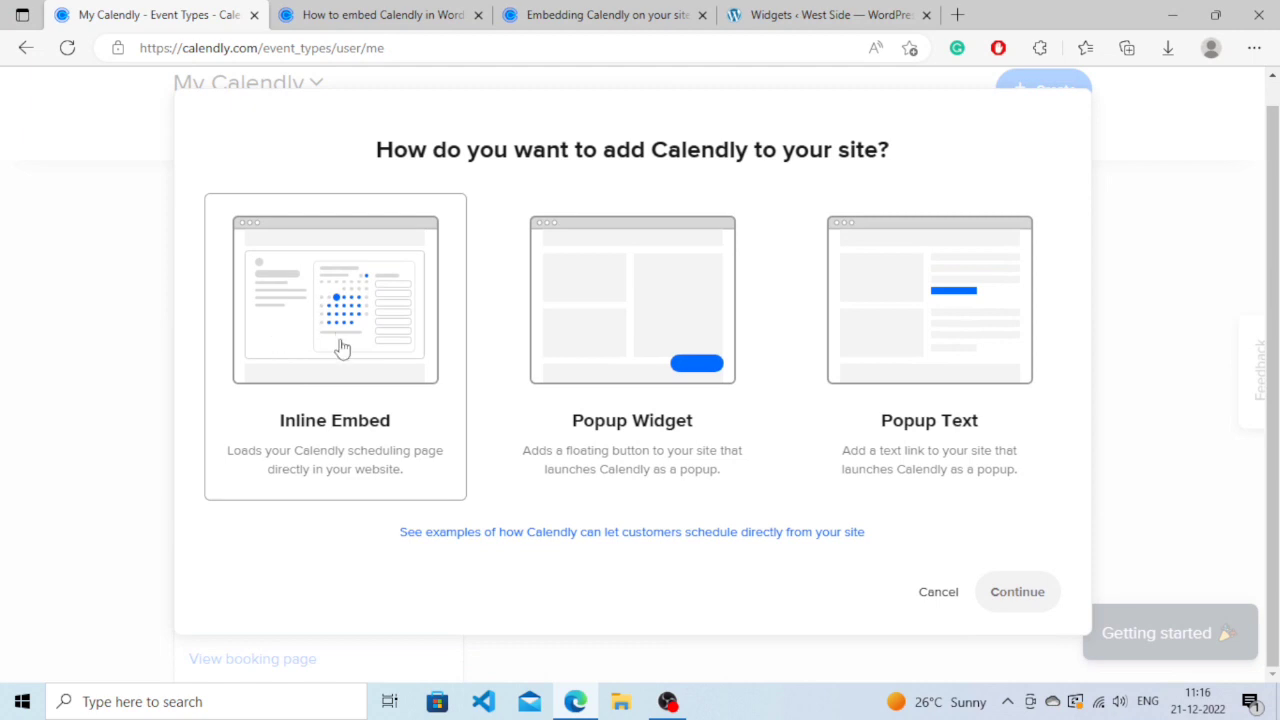
pyautogui.click(347, 388)
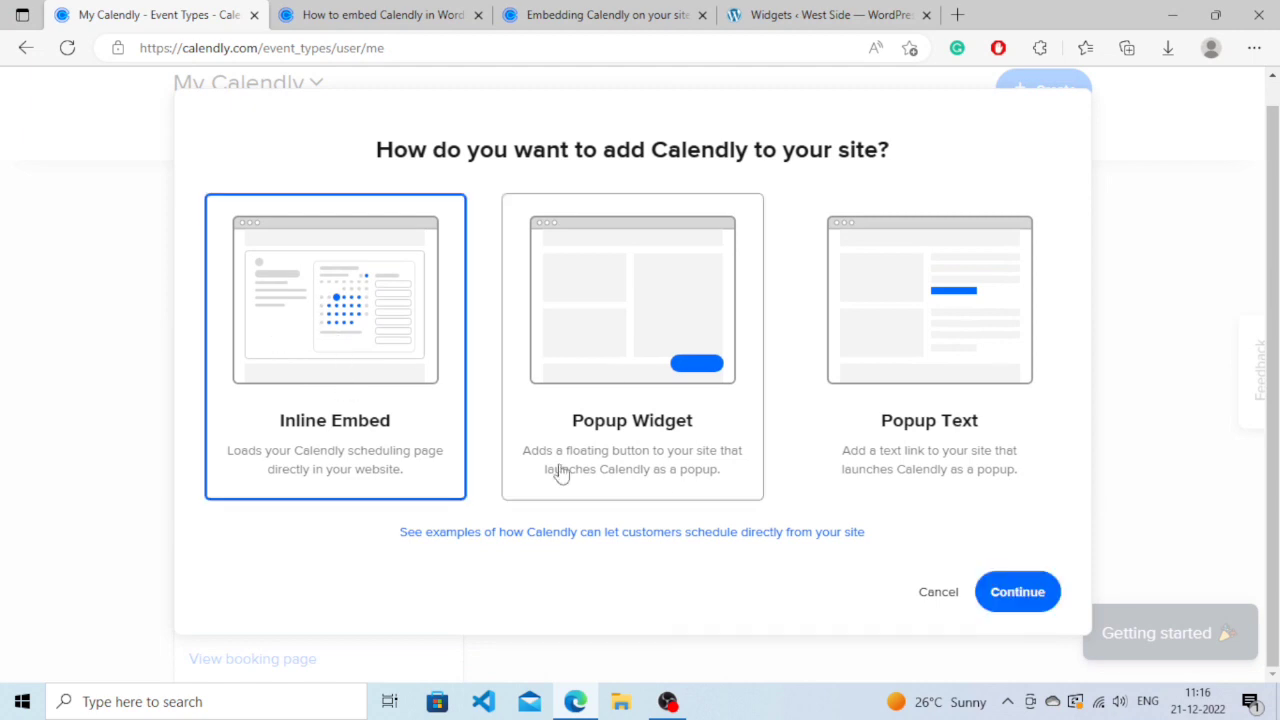
pyautogui.click(1017, 594)
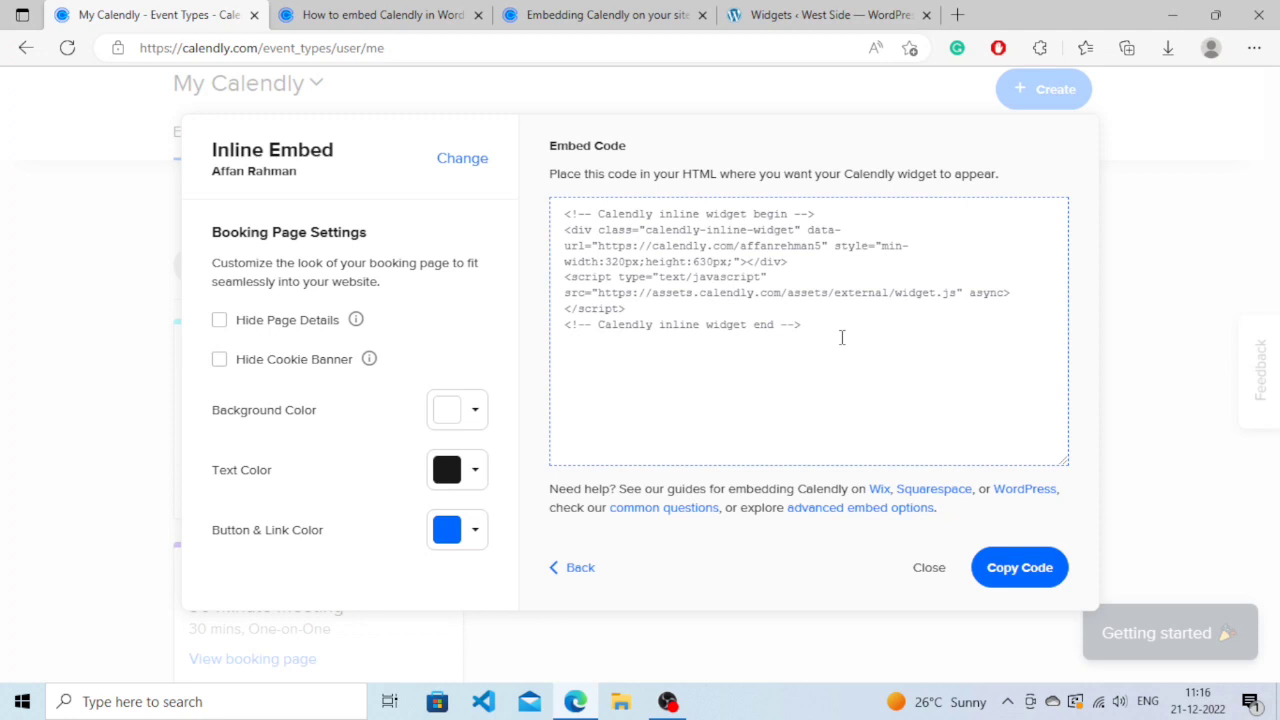
# - Copy the Calendly inline widget's embed code and close the embed dialog
pyautogui.click(1018, 577)
pyautogui.click(1014, 580)
pyautogui.click(929, 570)
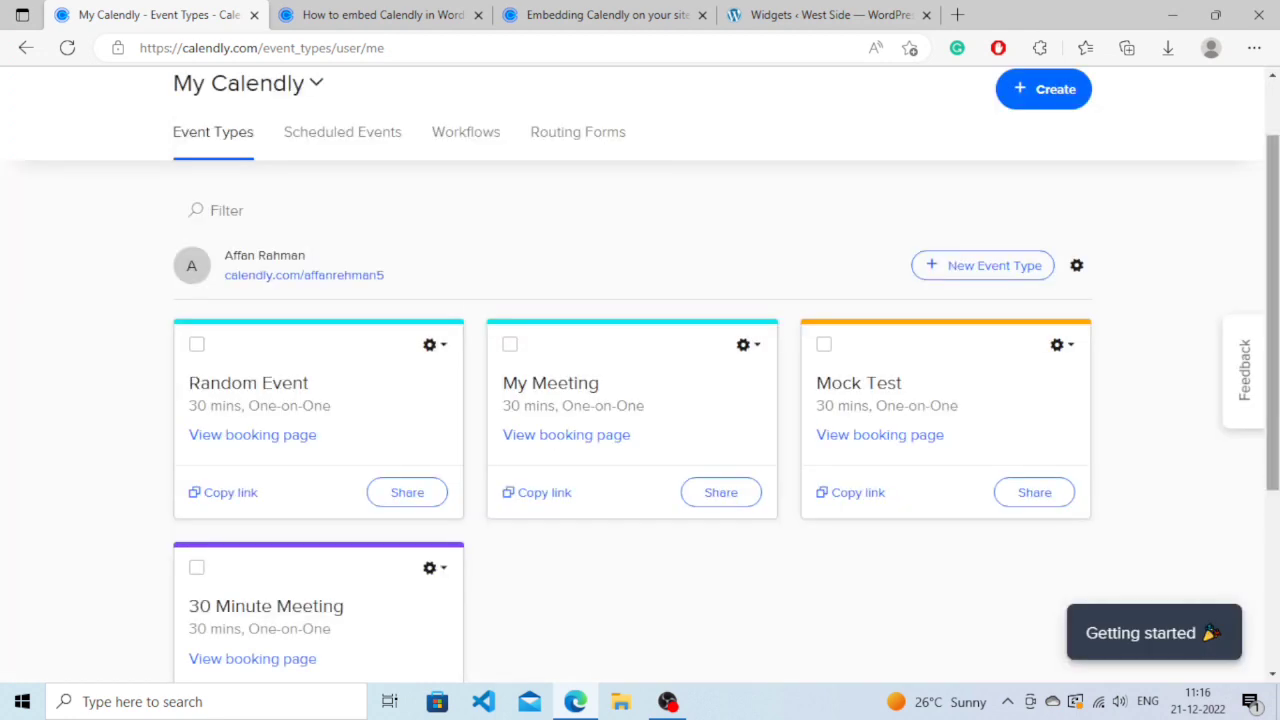
pyautogui.scroll(1, 1275, 185)
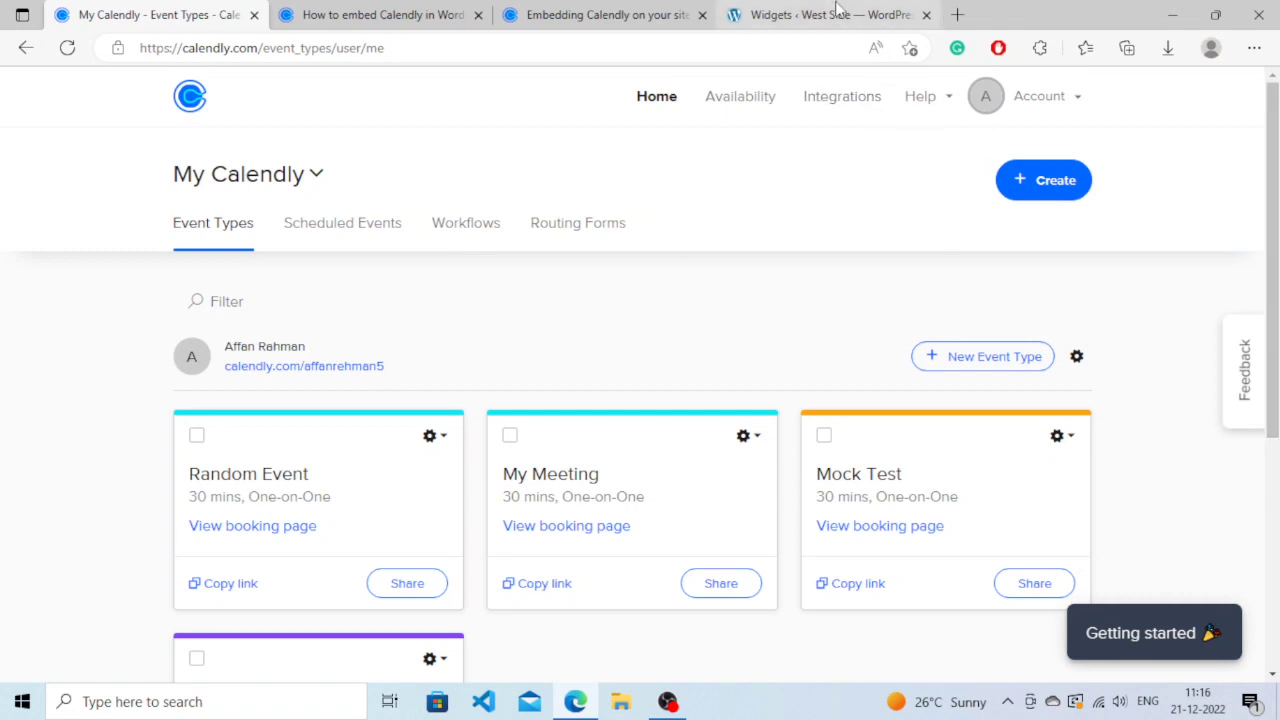
# - Switch to the WordPress site, open its appearance widgets page and dismiss the wpforms-widget error notice
pyautogui.click(838, 12)
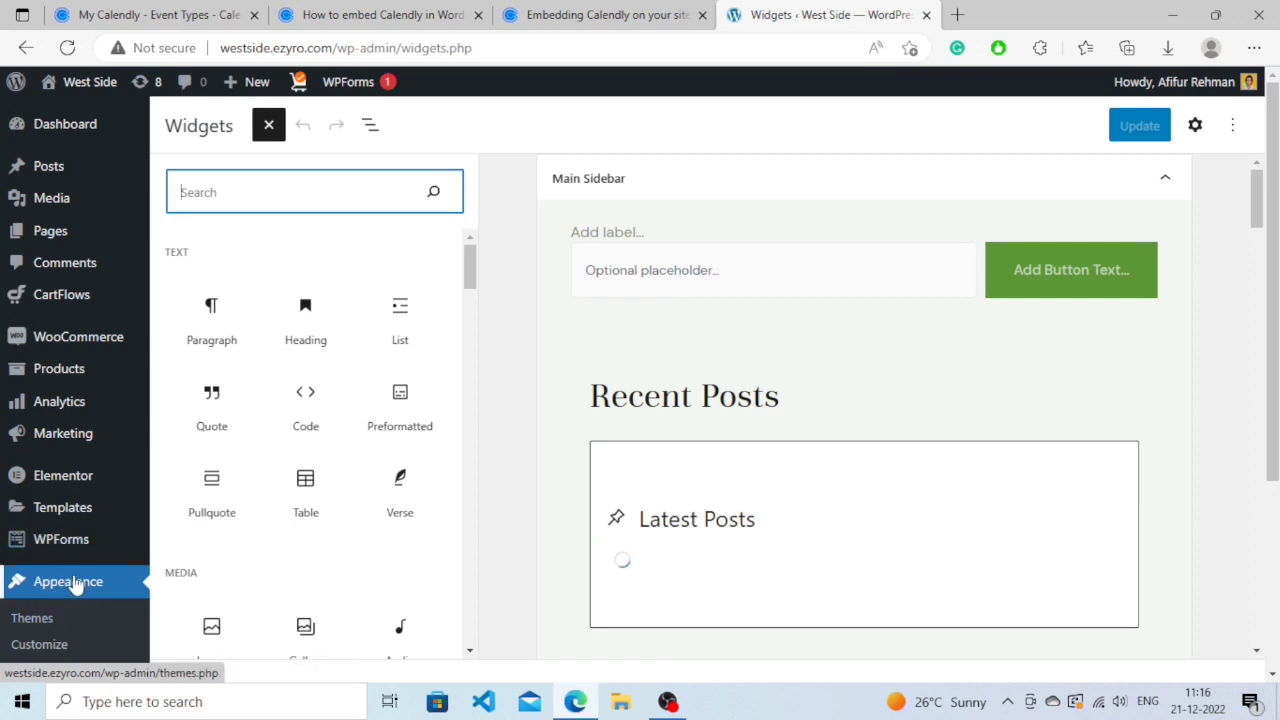
pyautogui.click(44, 680)
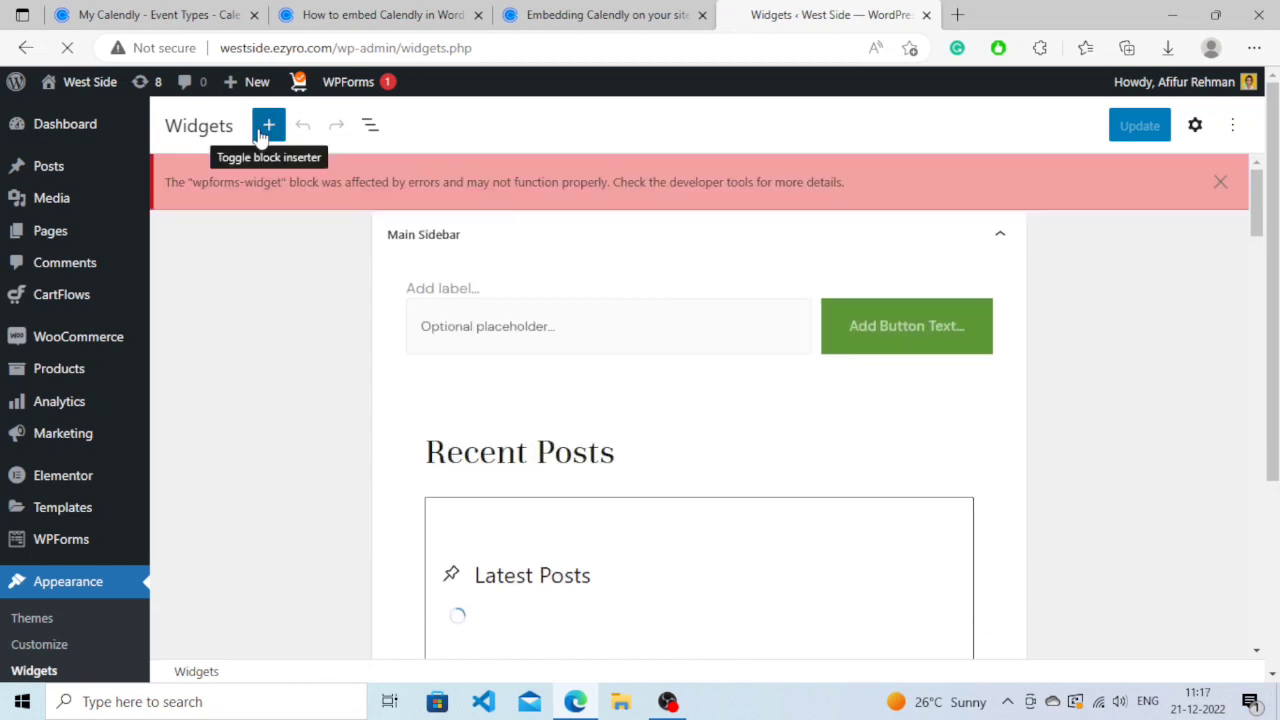
pyautogui.click(268, 126)
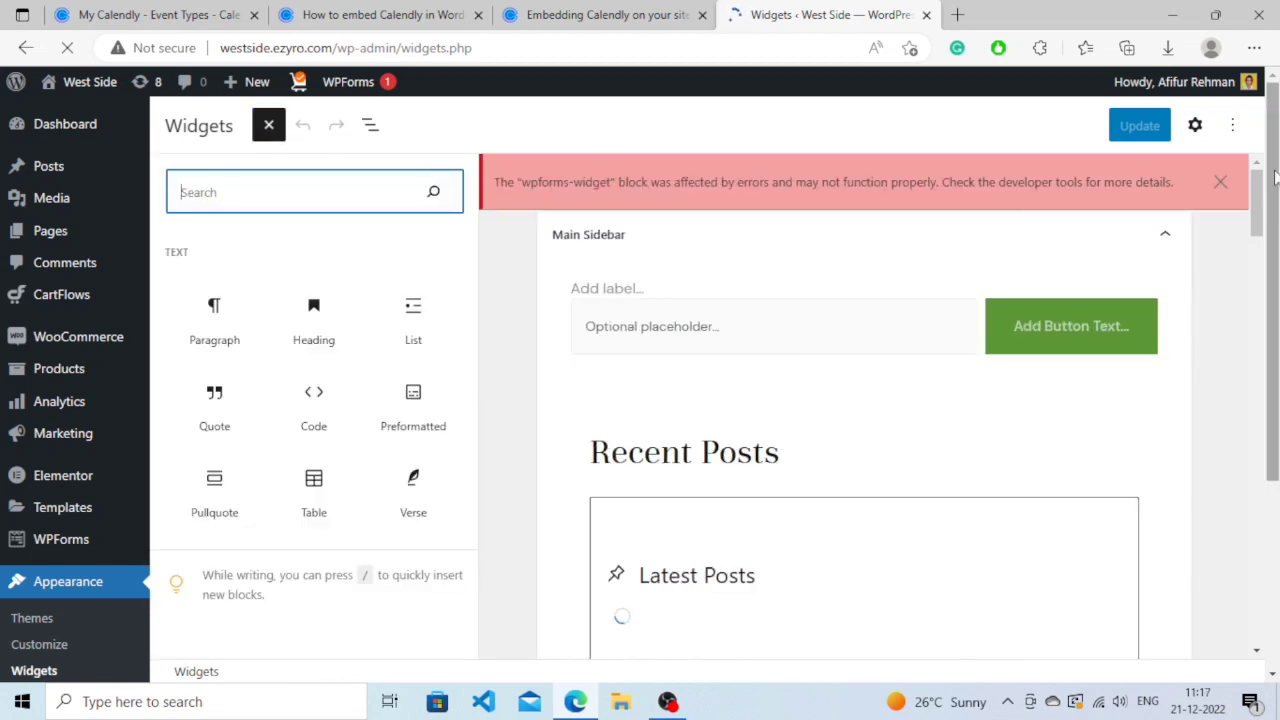
pyautogui.click(1220, 182)
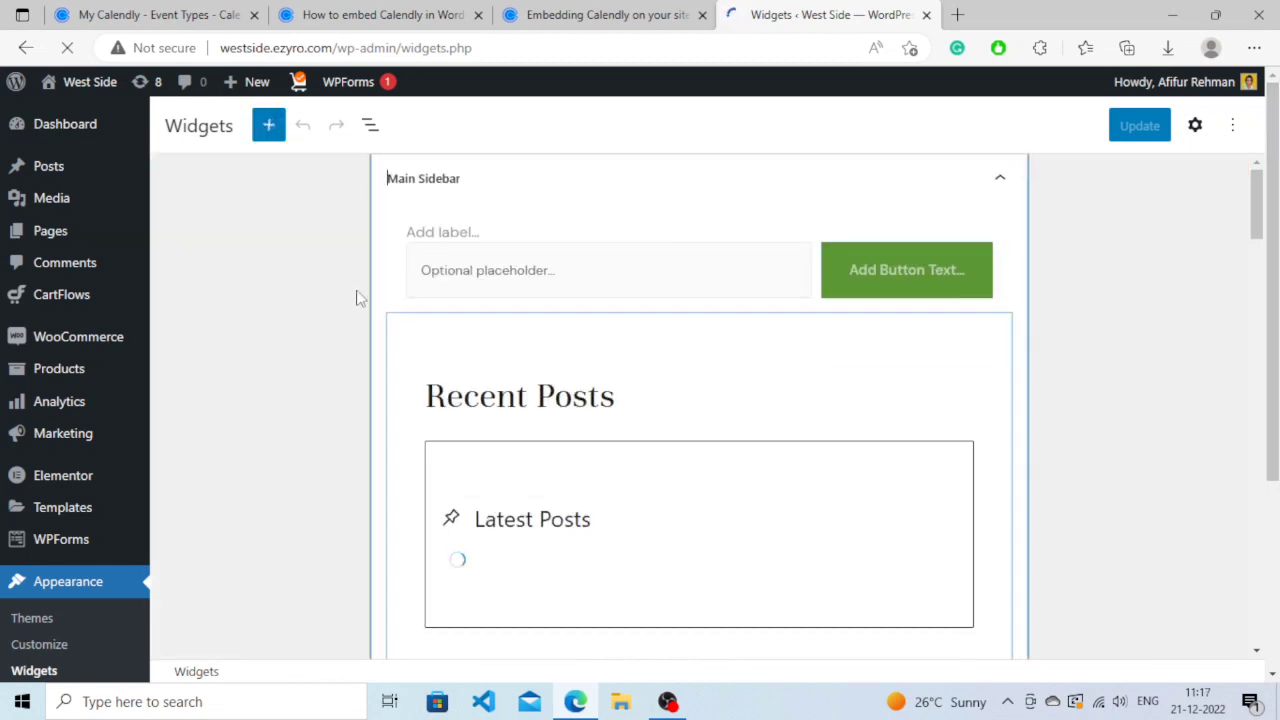
# - Find the Custom HTML block by searching for "html" and insert it in the Main Sidebar widget area
pyautogui.click(274, 128)
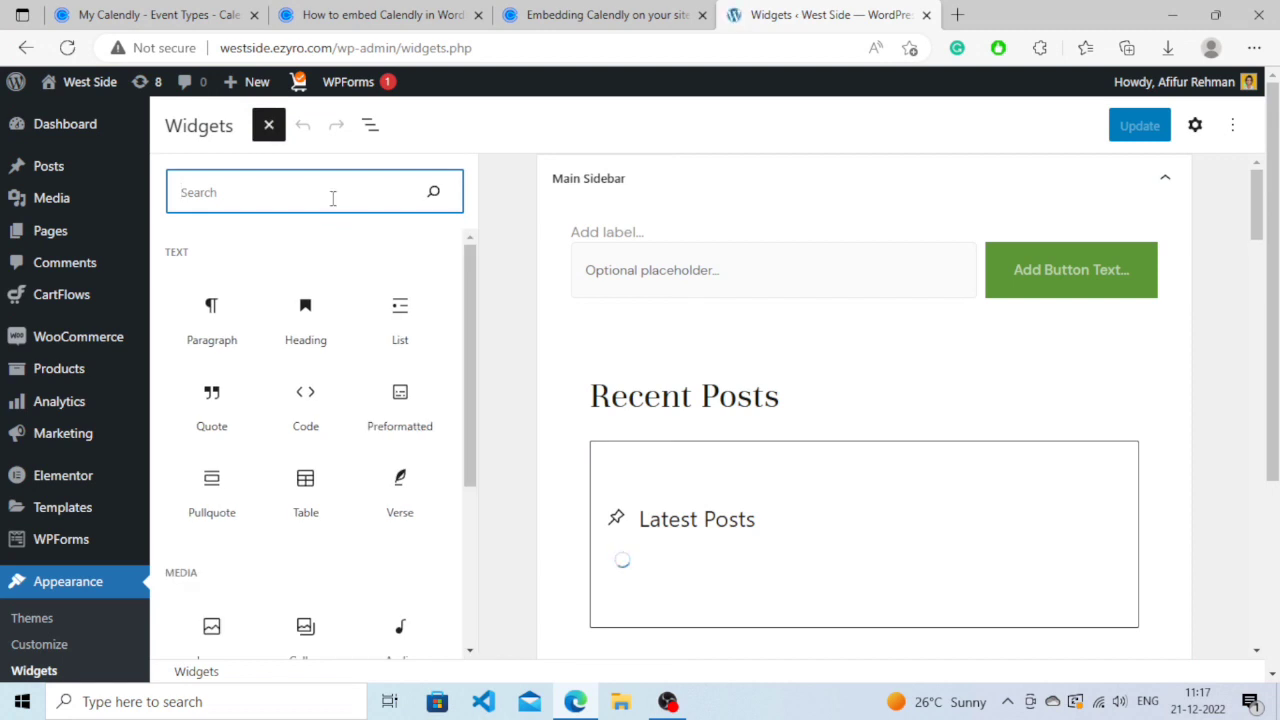
pyautogui.write('htm')
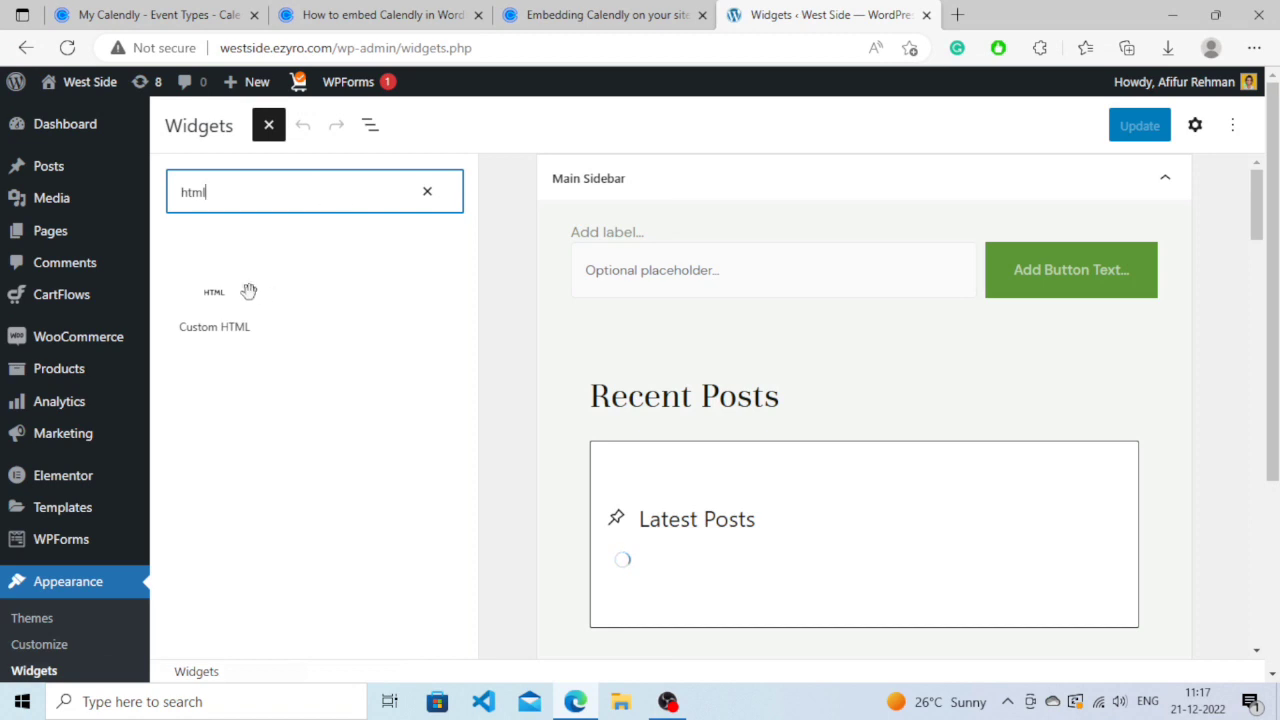
pyautogui.write('l')
pyautogui.click(207, 299)
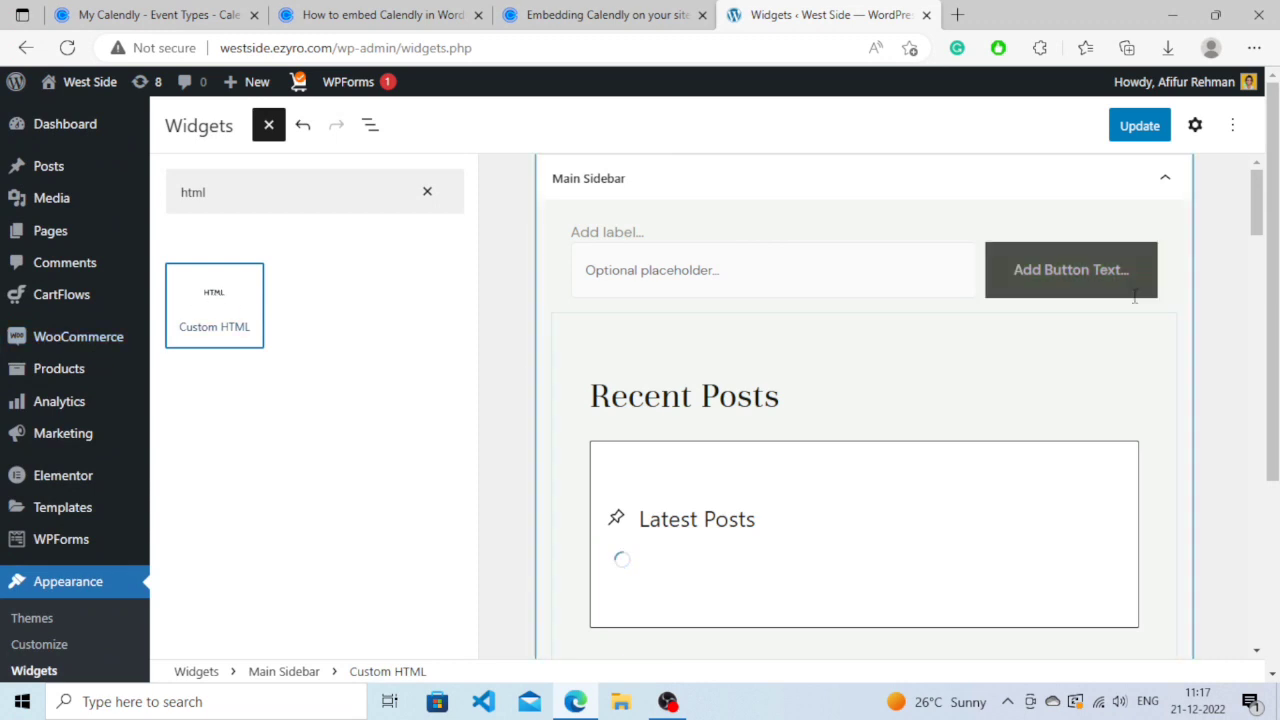
pyautogui.scroll(-2, 1258, 262)
pyautogui.moveTo(1258, 262); pyautogui.dragTo(1254, 90)
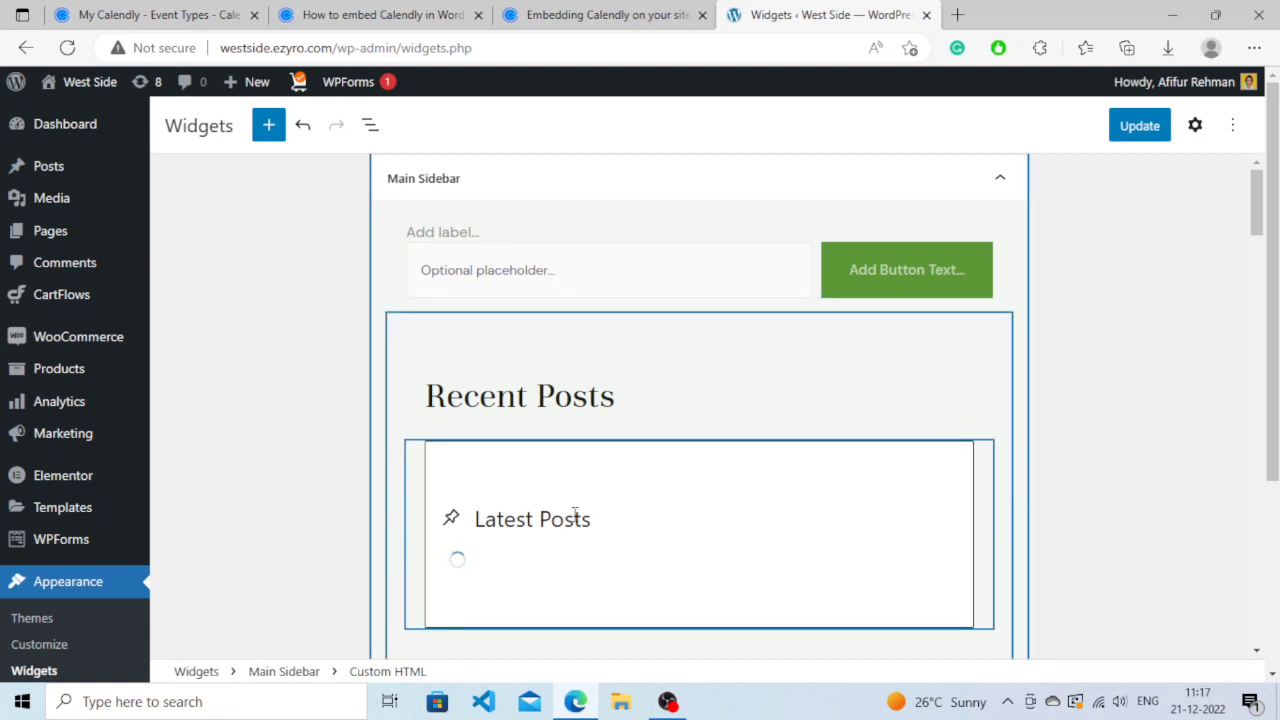
pyautogui.scroll(-3, 1272, 225)
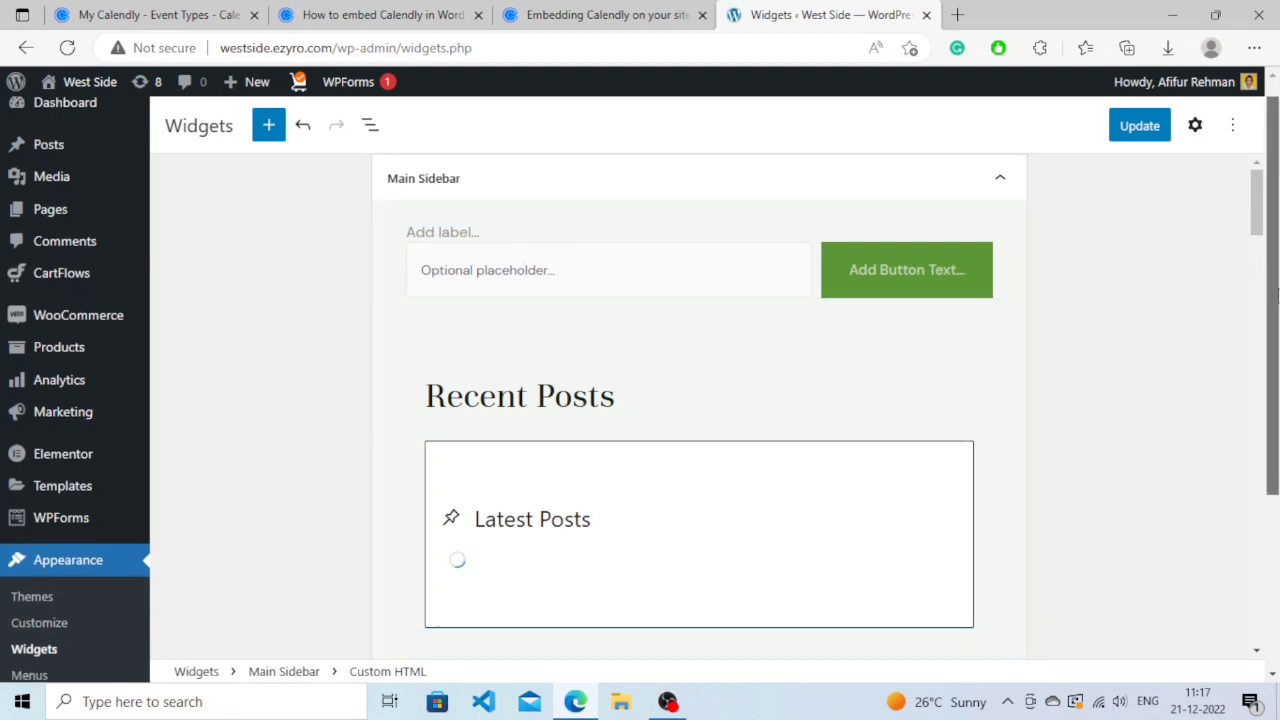
pyautogui.scroll(3, 1272, 225)
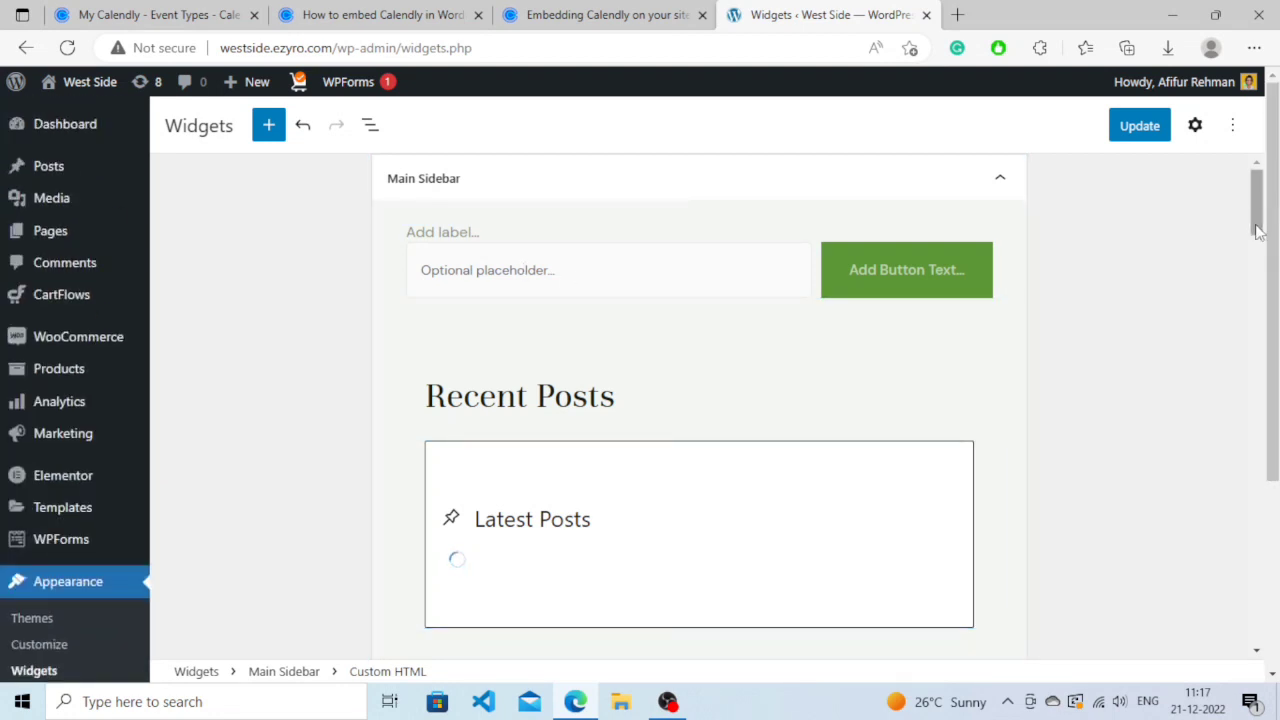
pyautogui.moveTo(1256, 205); pyautogui.dragTo(1250, 583)
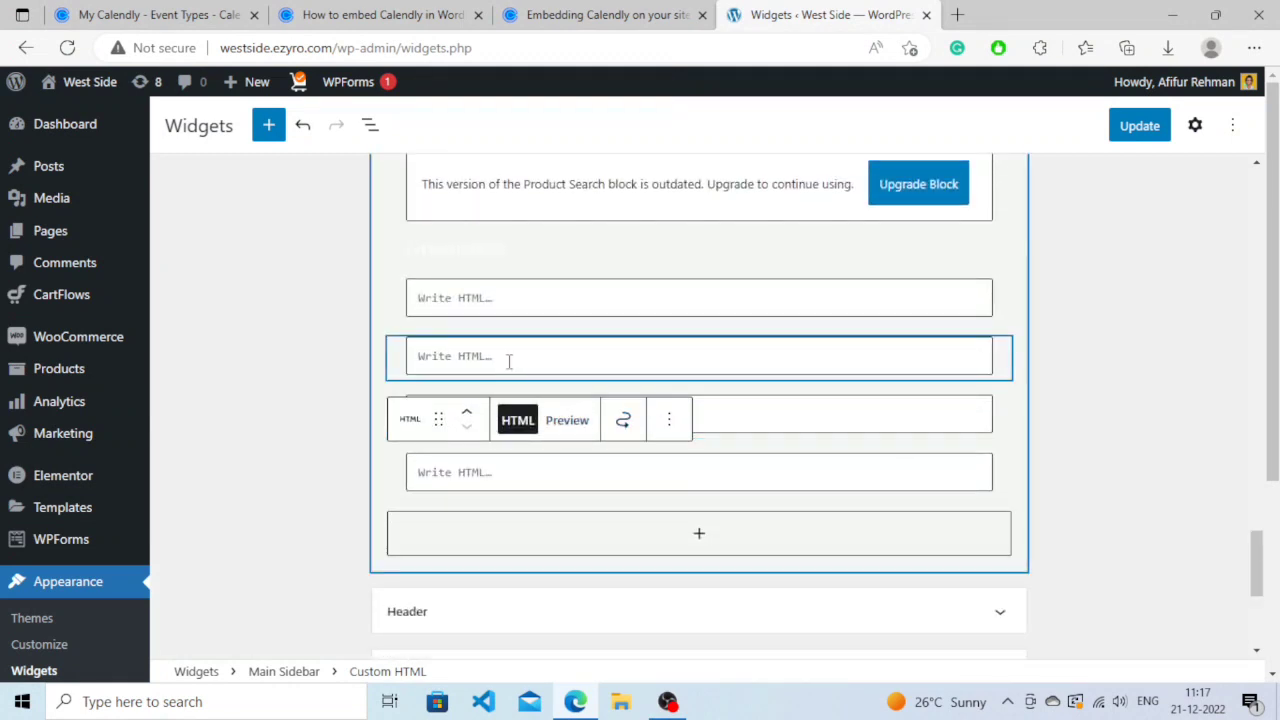
# - Insert another Custom HTML block directly below the first empty HTML block in the Main Sidebar
pyautogui.click(500, 298)
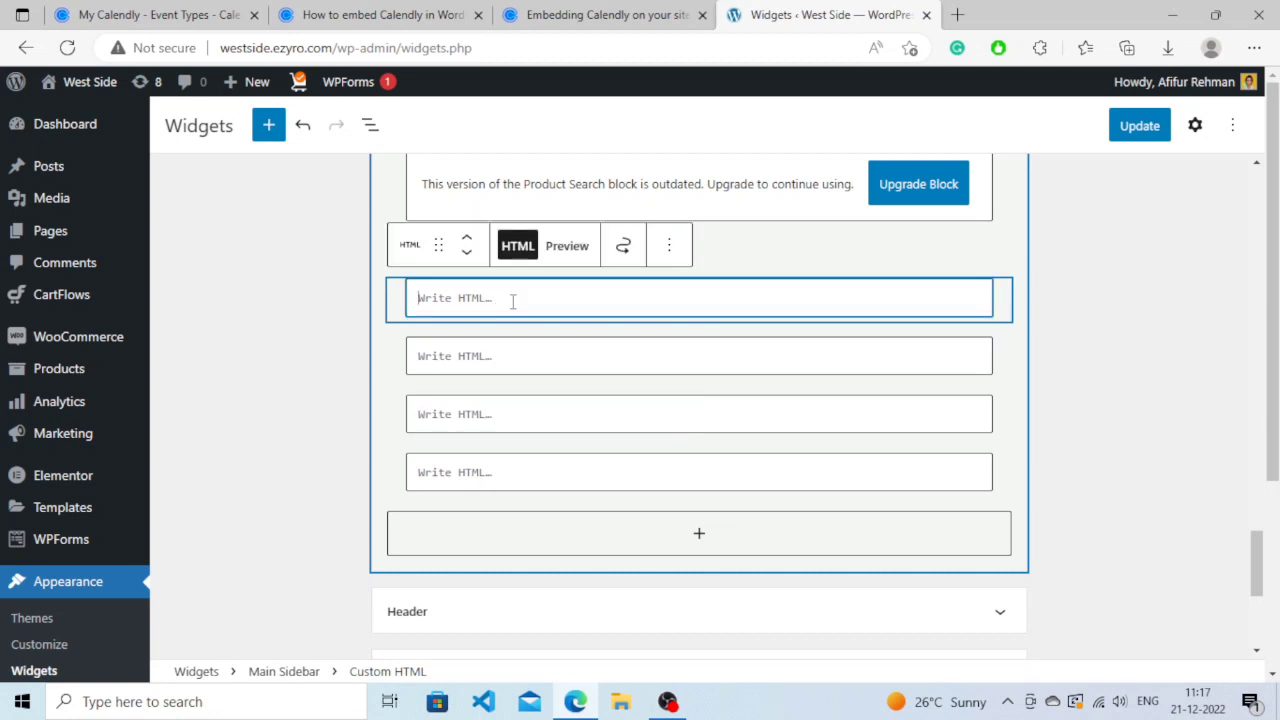
pyautogui.click(270, 126)
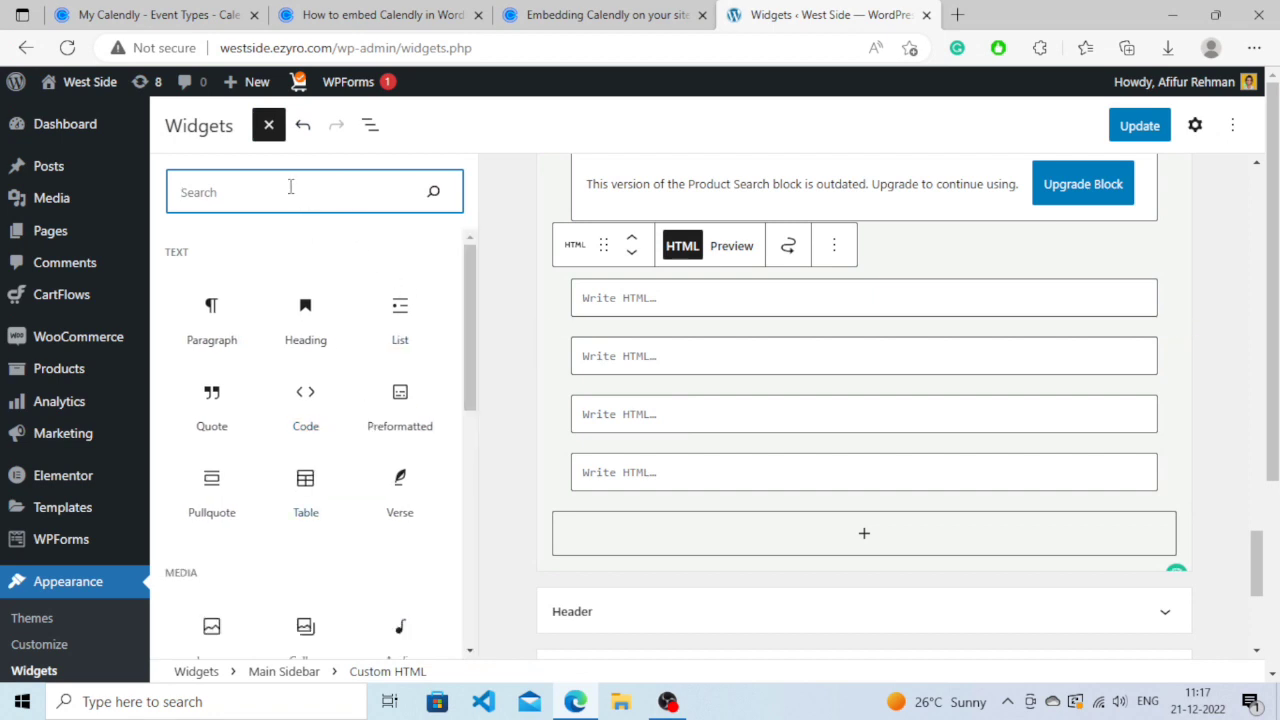
pyautogui.write('html')
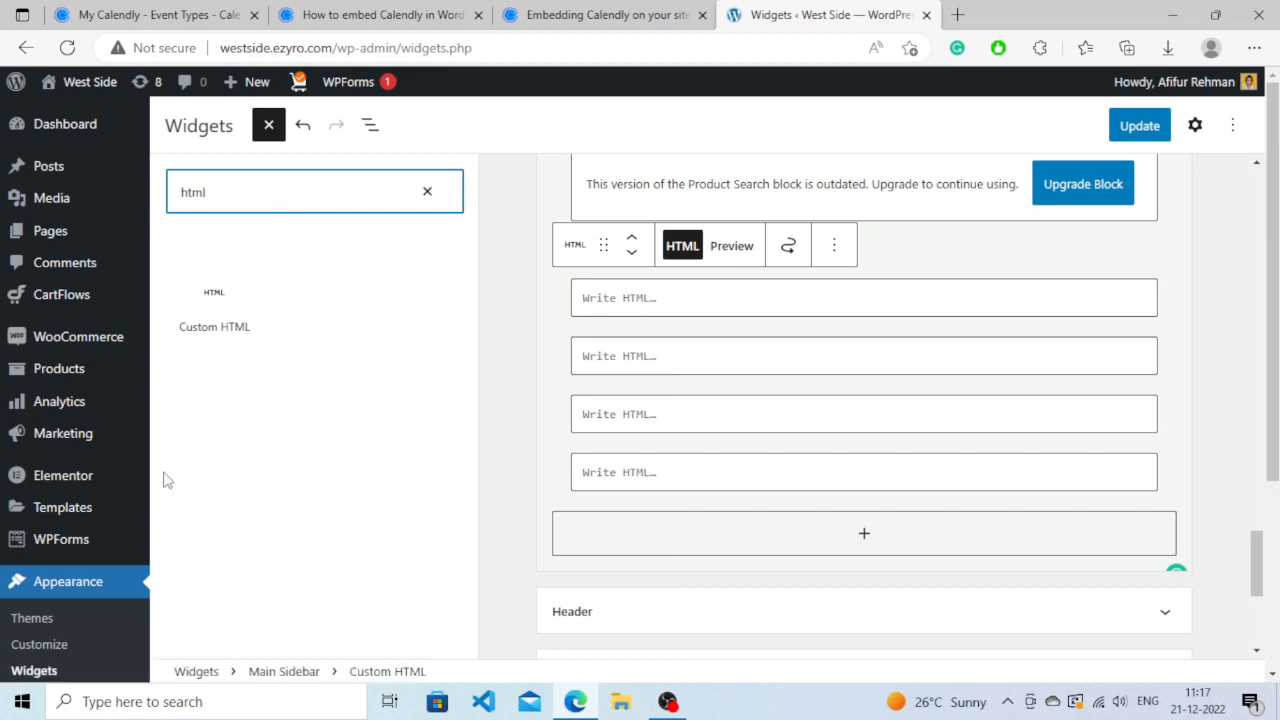
pyautogui.click(215, 294)
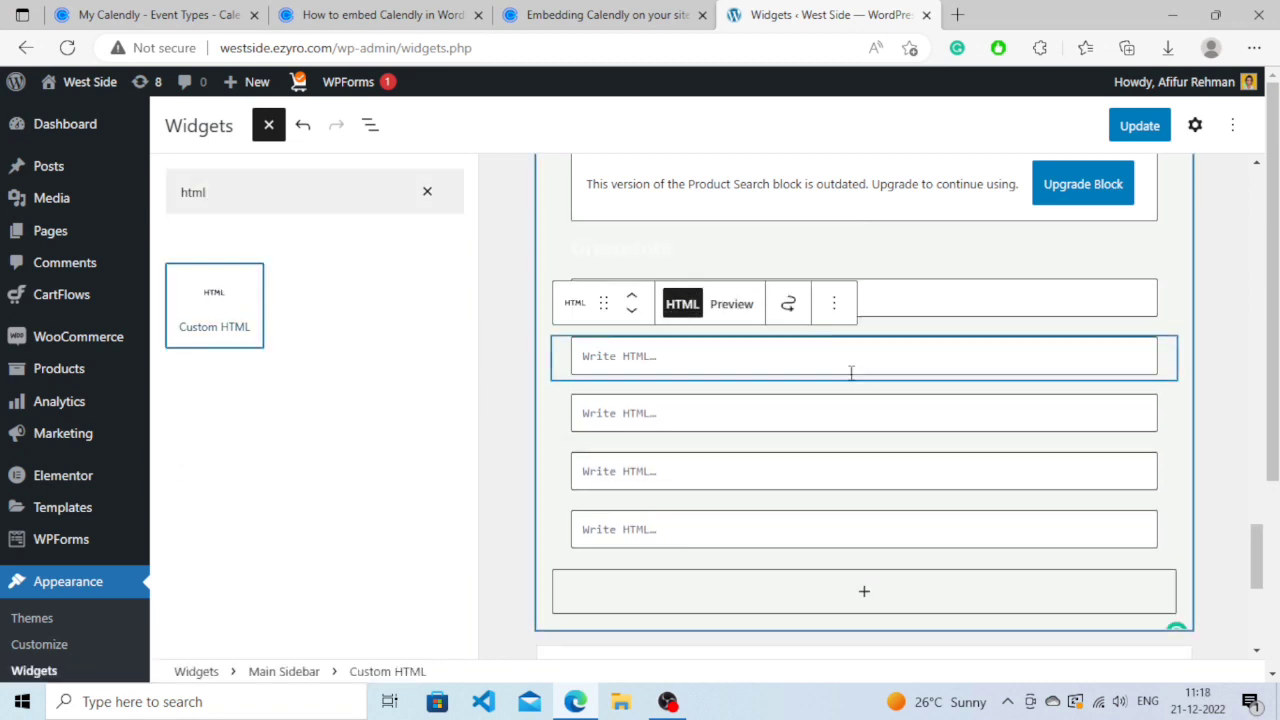
# - Remove the surplus empty Custom HTML blocks from the Main Sidebar, keeping only the last one
pyautogui.click(834, 304)
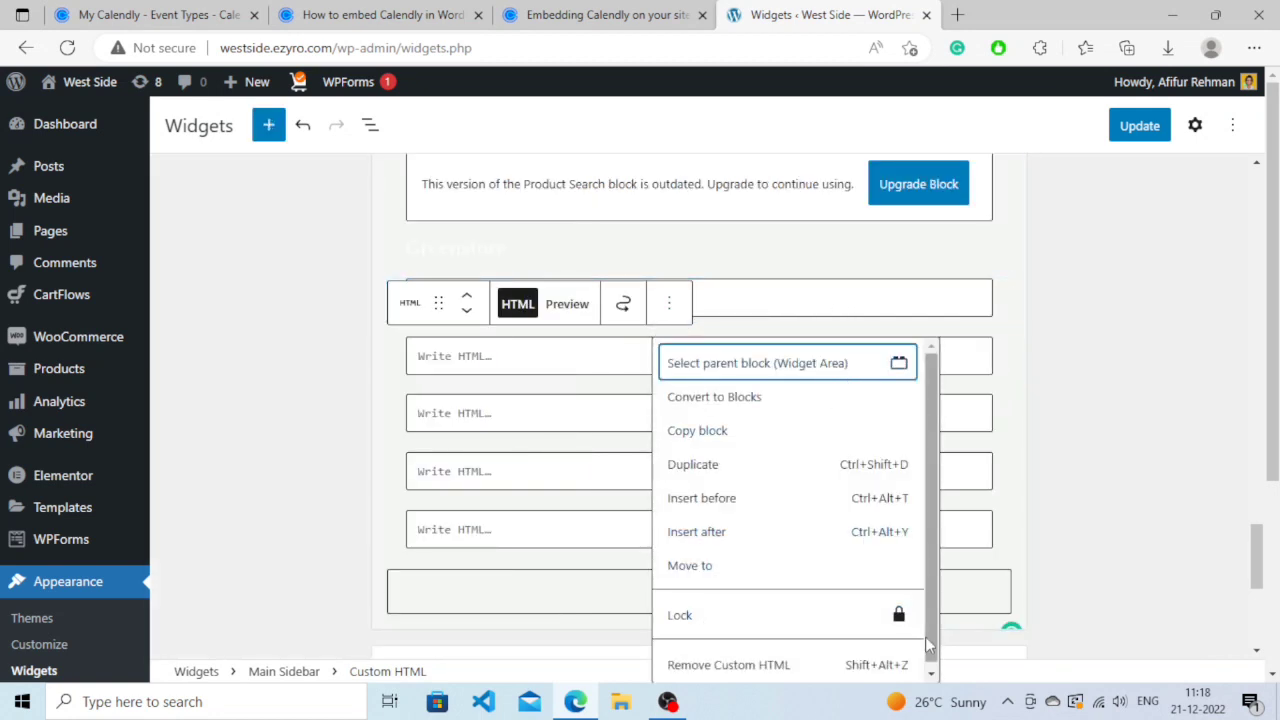
pyautogui.click(740, 665)
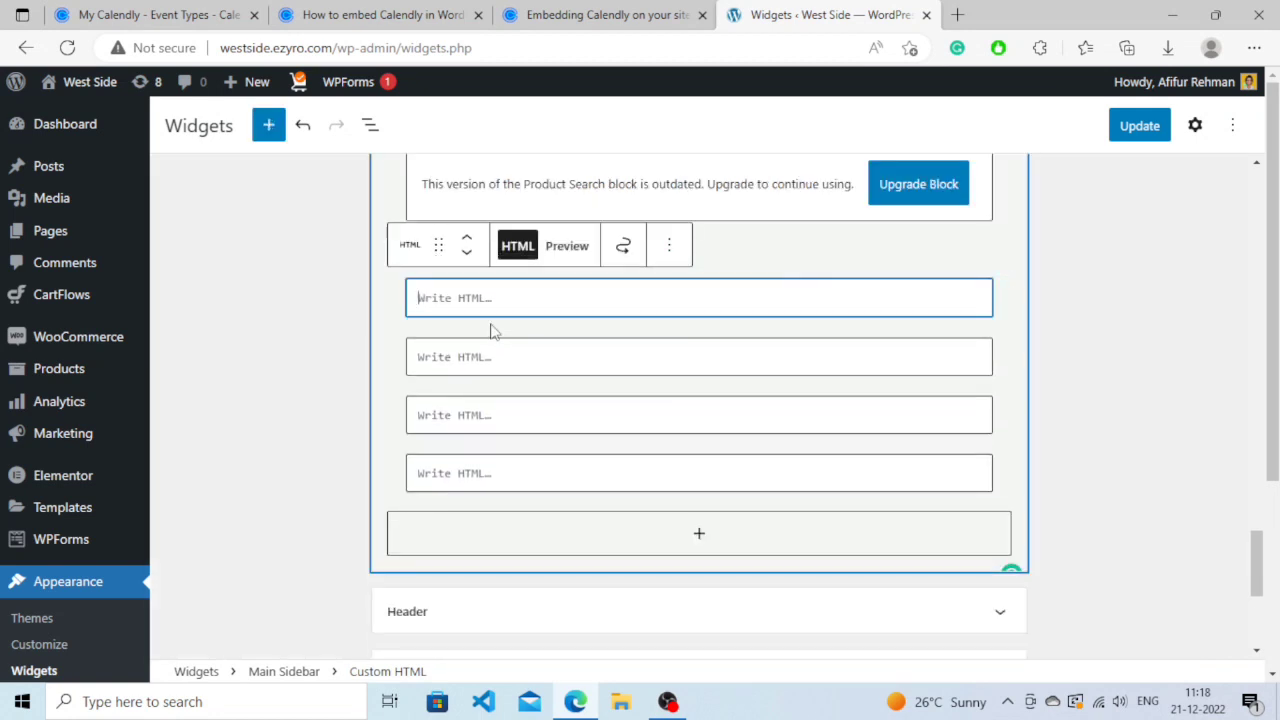
pyautogui.click(669, 246)
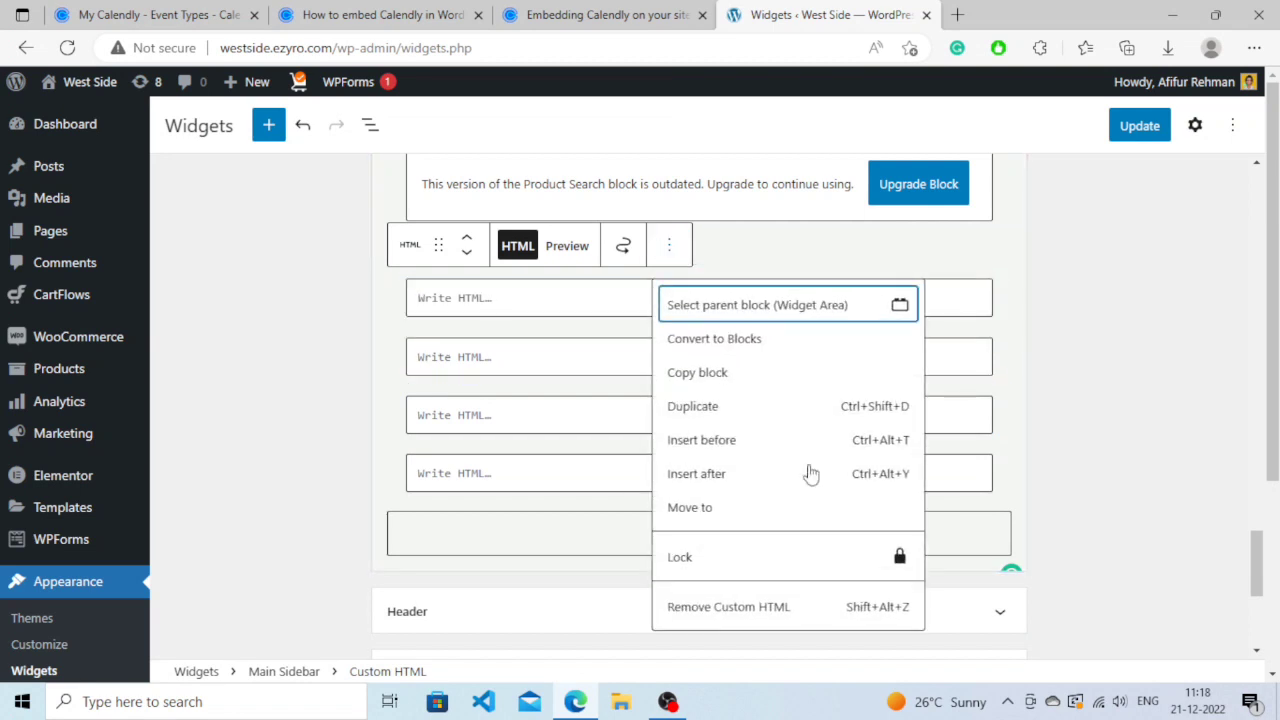
pyautogui.click(737, 610)
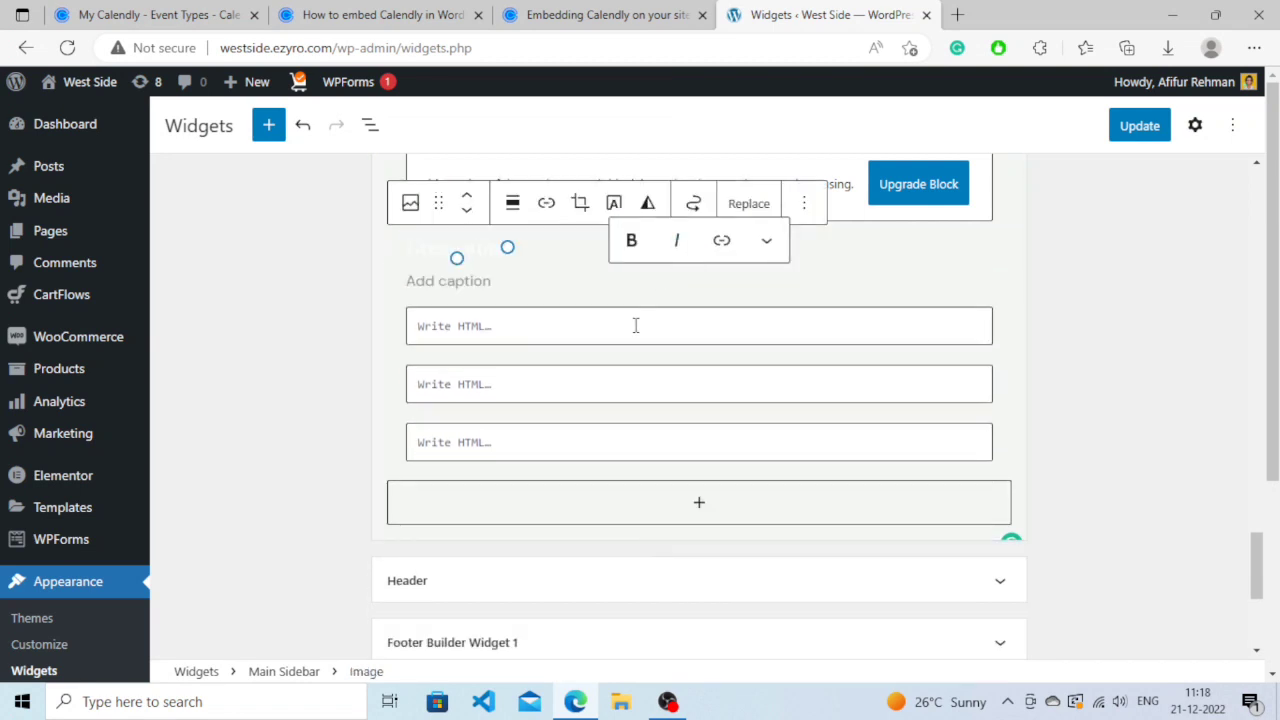
pyautogui.click(635, 325)
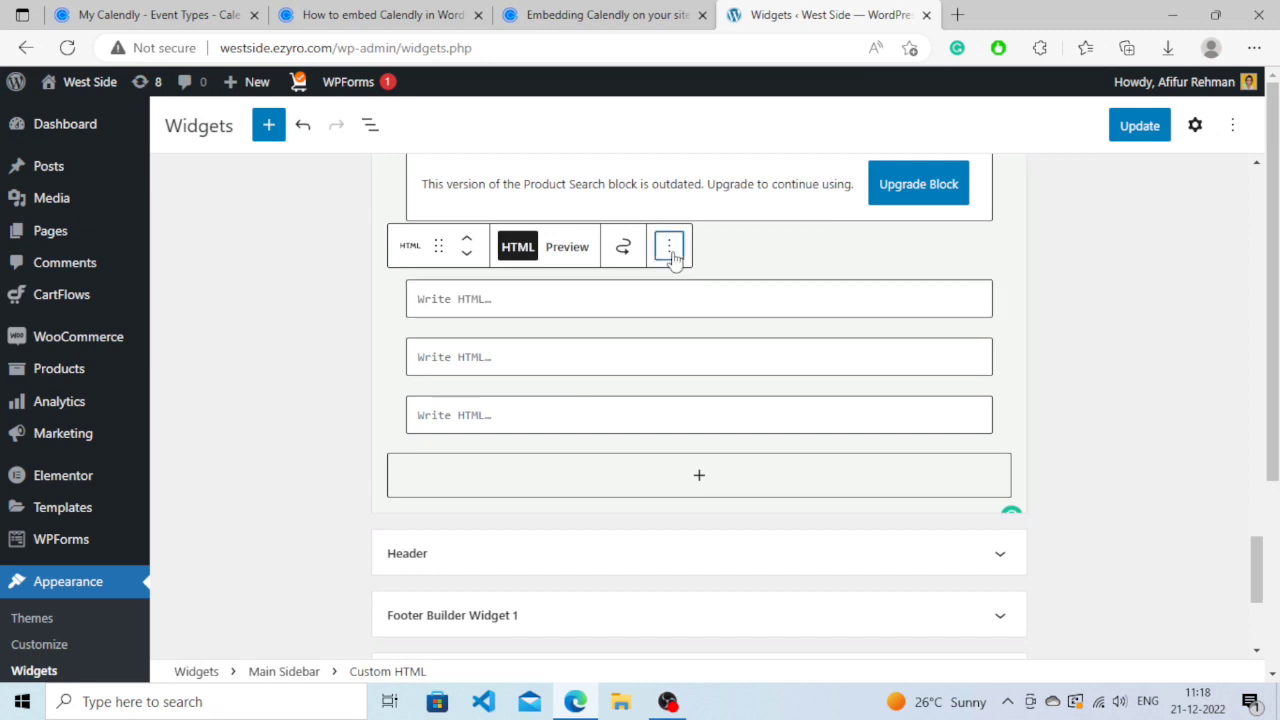
pyautogui.click(672, 254)
pyautogui.click(721, 609)
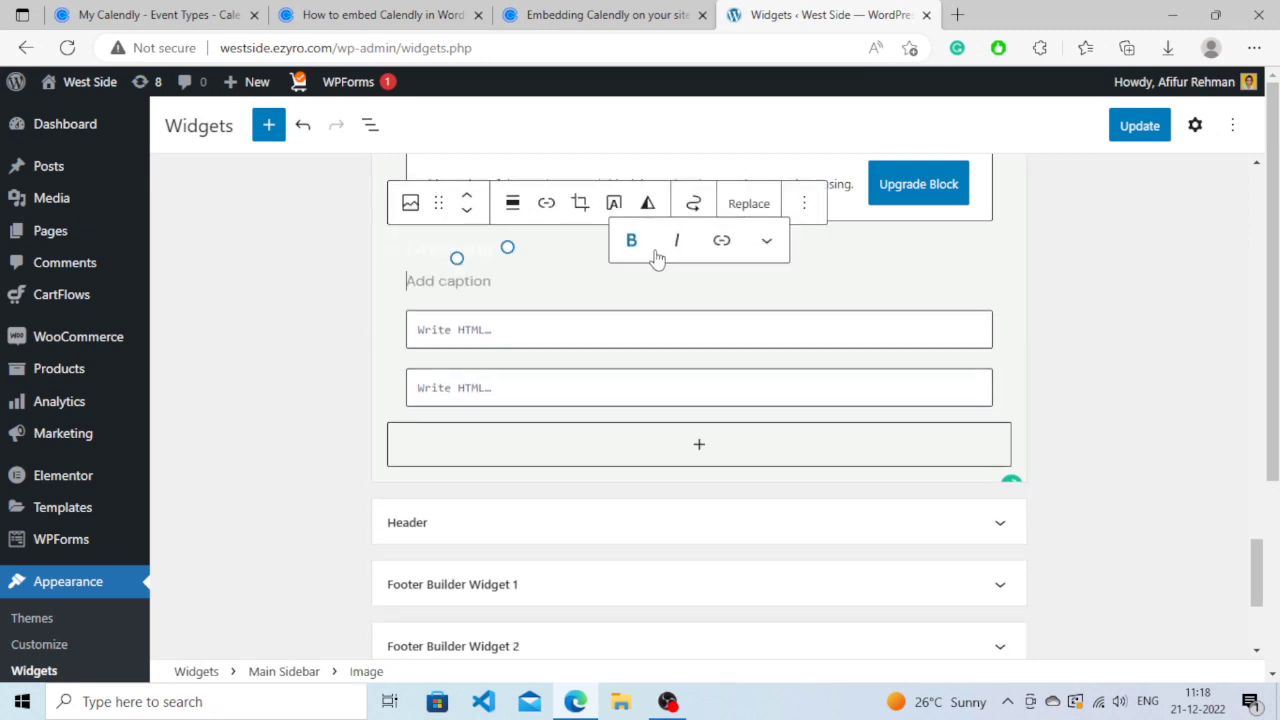
pyautogui.click(803, 205)
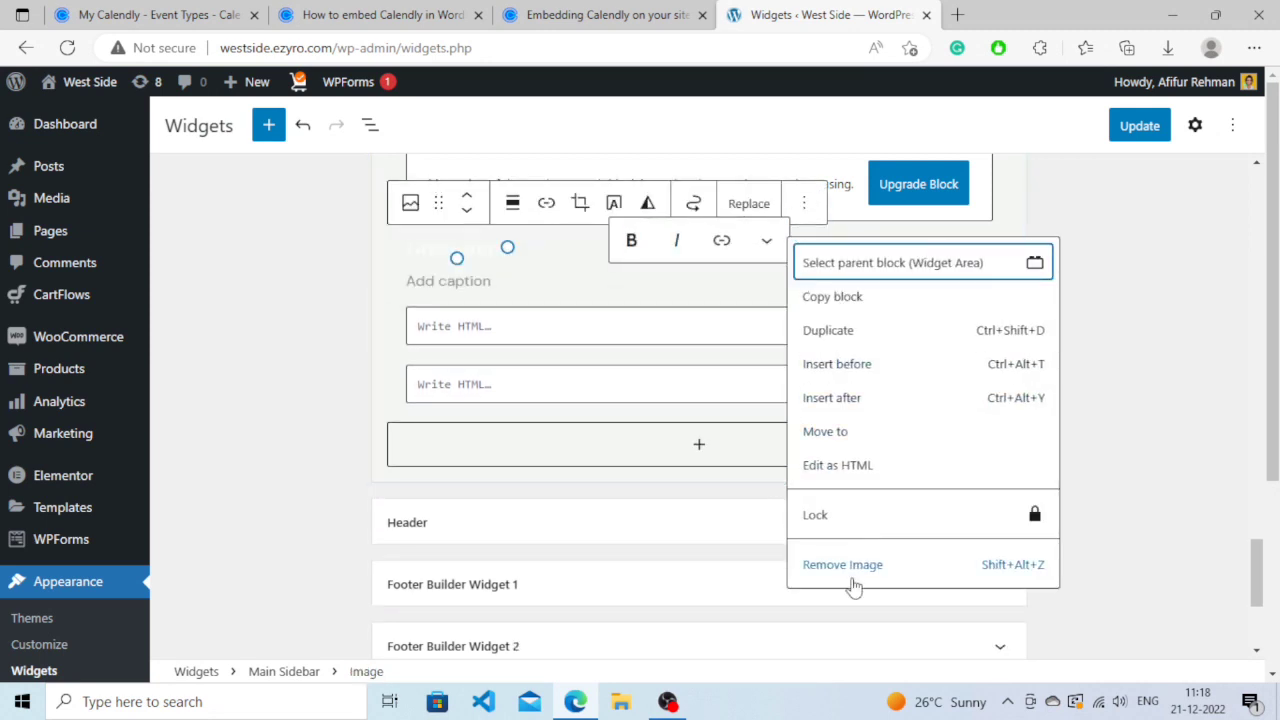
pyautogui.click(515, 338)
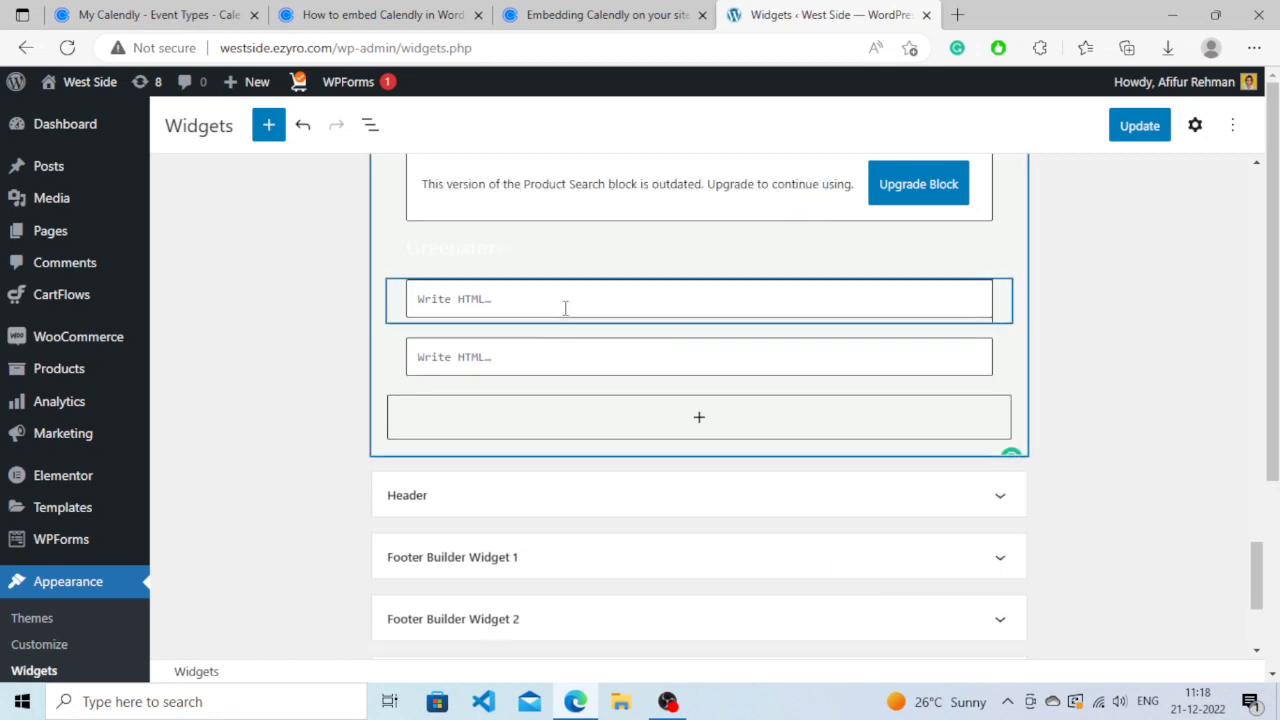
pyautogui.click(671, 252)
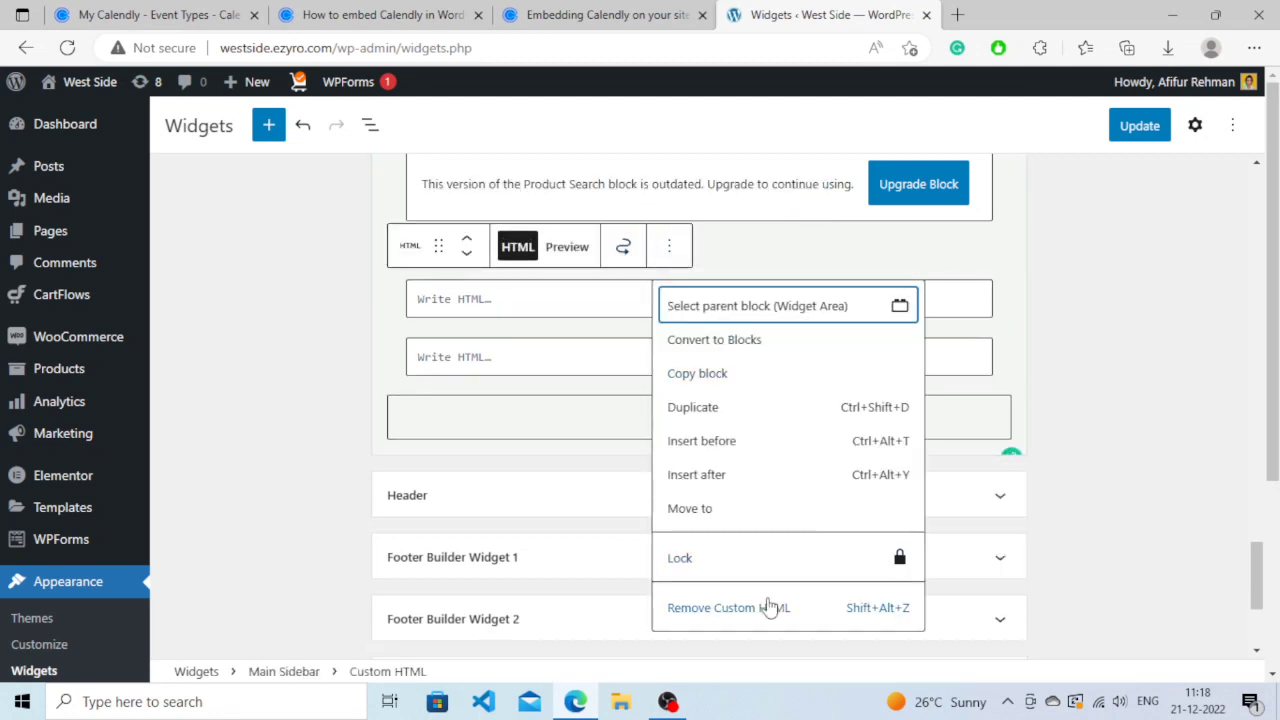
pyautogui.click(760, 617)
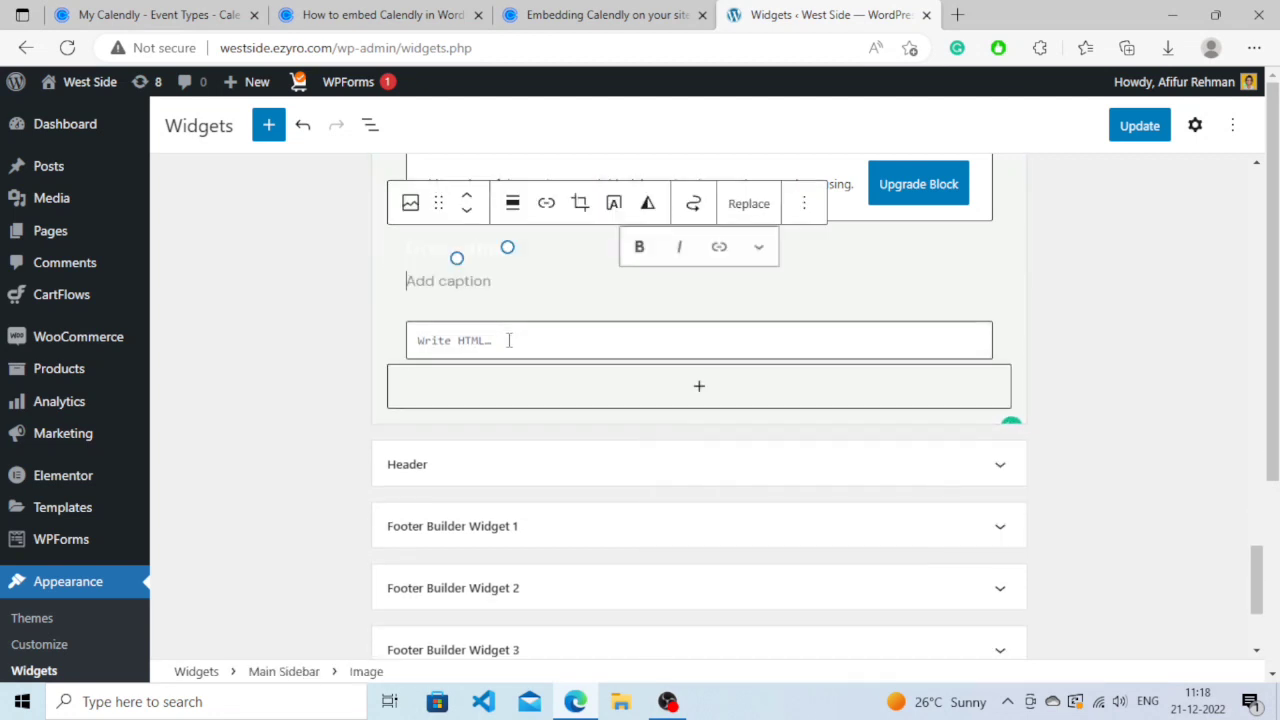
# - Paste the copied Calendly inline widget code into the remaining Custom HTML block of the Main Sidebar
pyautogui.click(491, 331)
pyautogui.rightClick(485, 305)
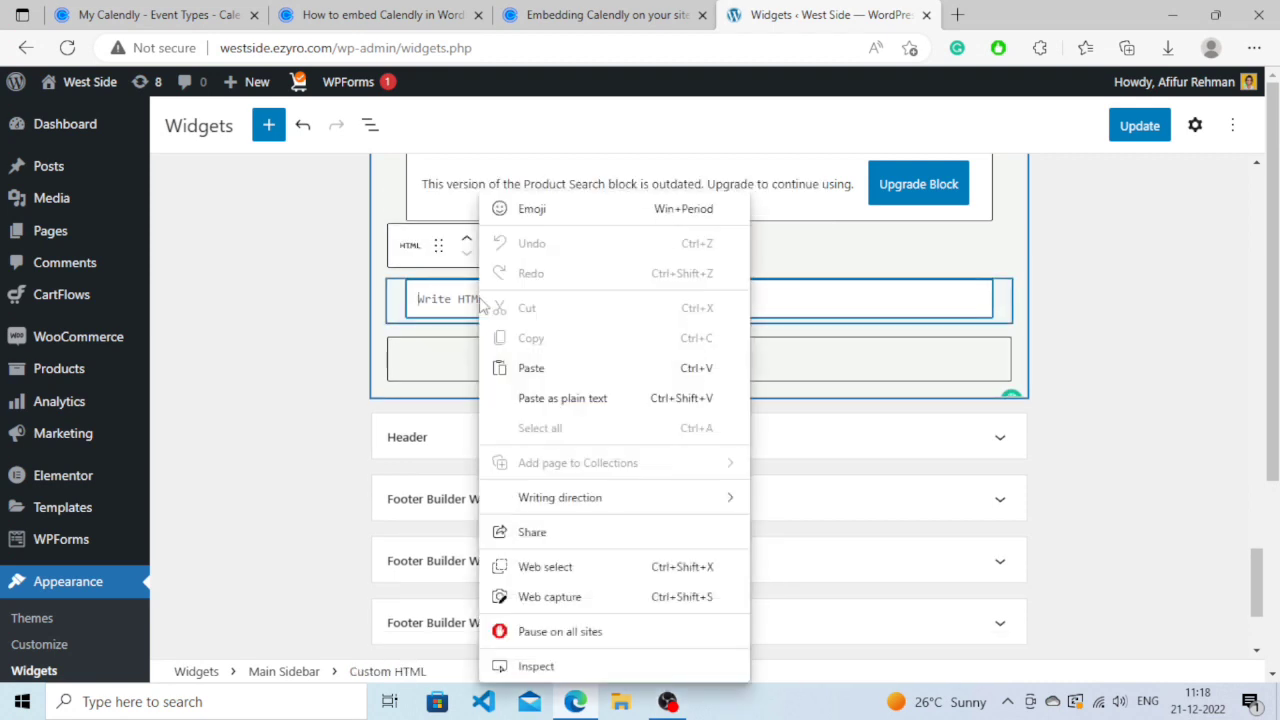
pyautogui.click(545, 367)
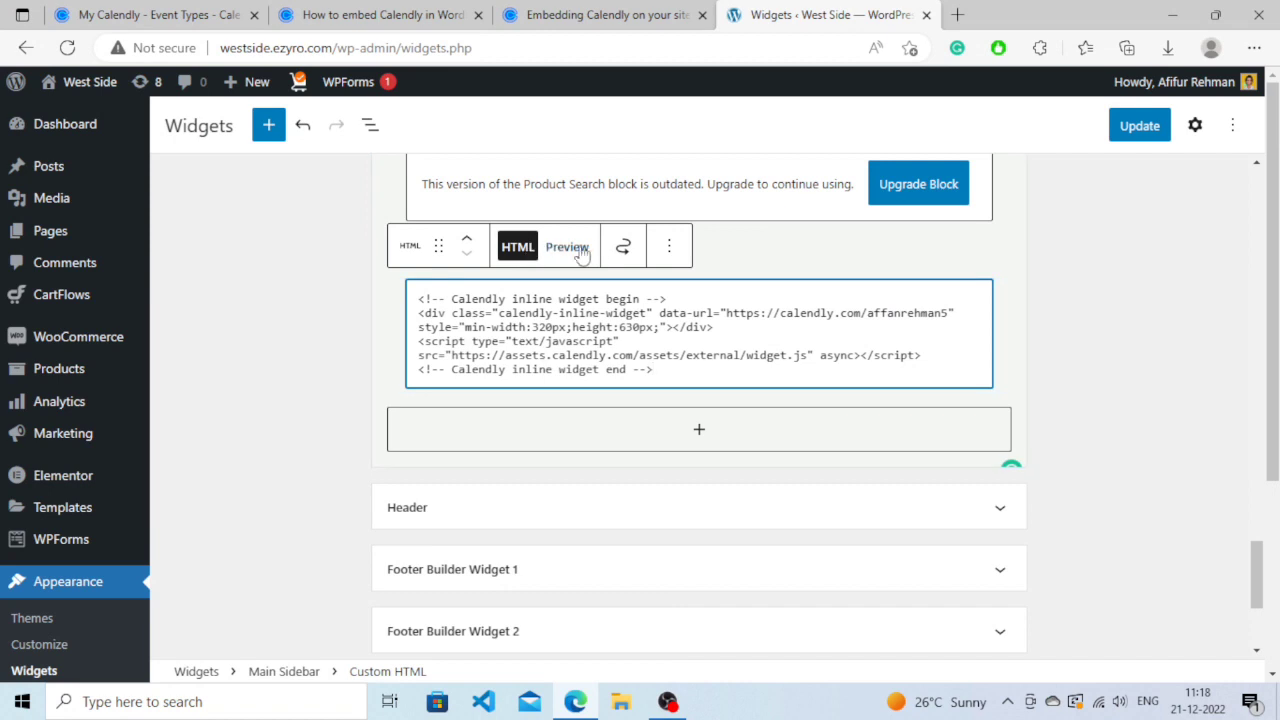
# - Preview the Custom HTML block in the Main Sidebar and examine the whole embedded Calendly scheduling page
pyautogui.click(565, 250)
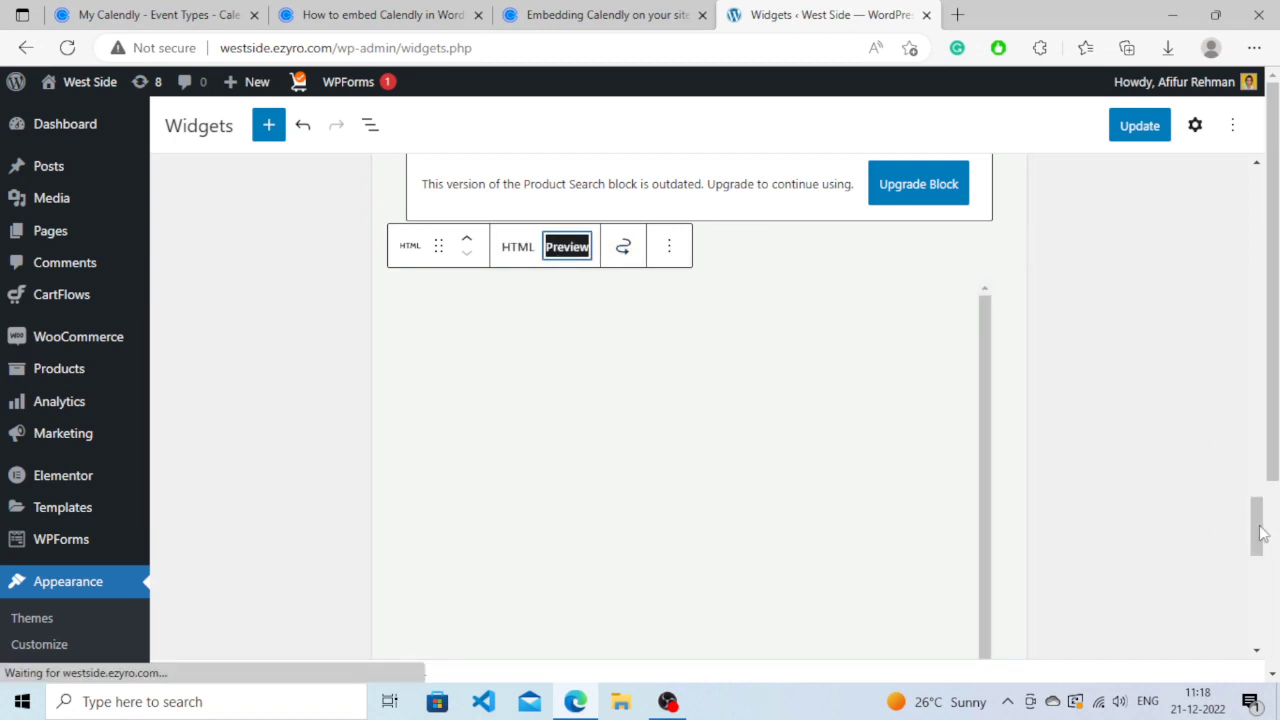
pyautogui.moveTo(1258, 530)
pyautogui.mouseDown()
pyautogui.moveTo(1258, 553)
pyautogui.moveTo(1258, 530)
pyautogui.mouseUp()
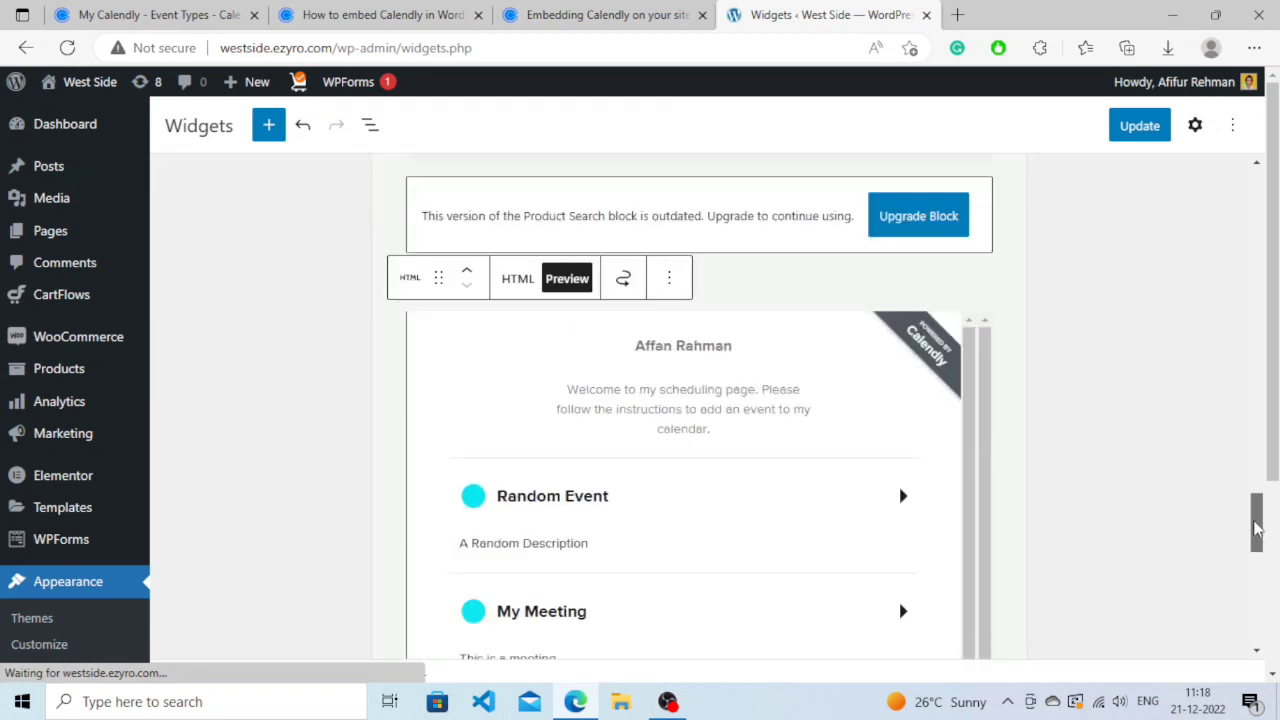
pyautogui.moveTo(1272, 394); pyautogui.dragTo(1272, 480)
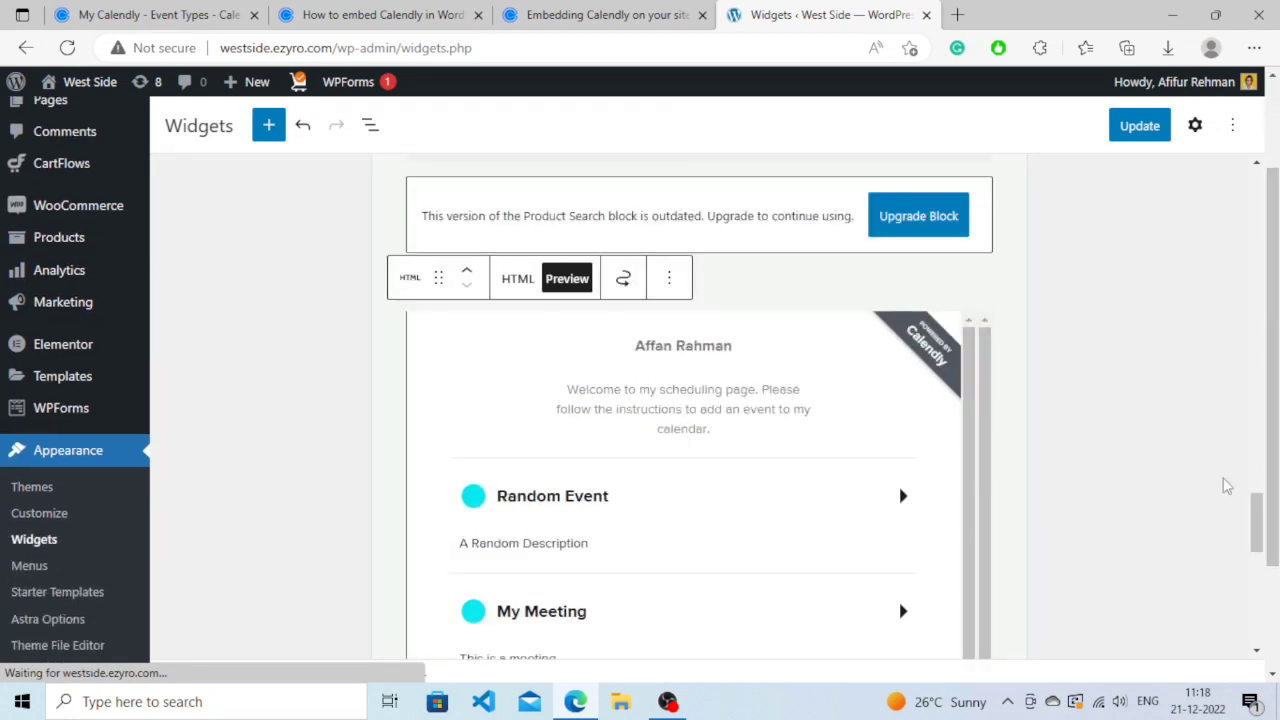
pyautogui.moveTo(1254, 527); pyautogui.dragTo(1258, 585)
pyautogui.moveTo(968, 362); pyautogui.dragTo(1014, 251)
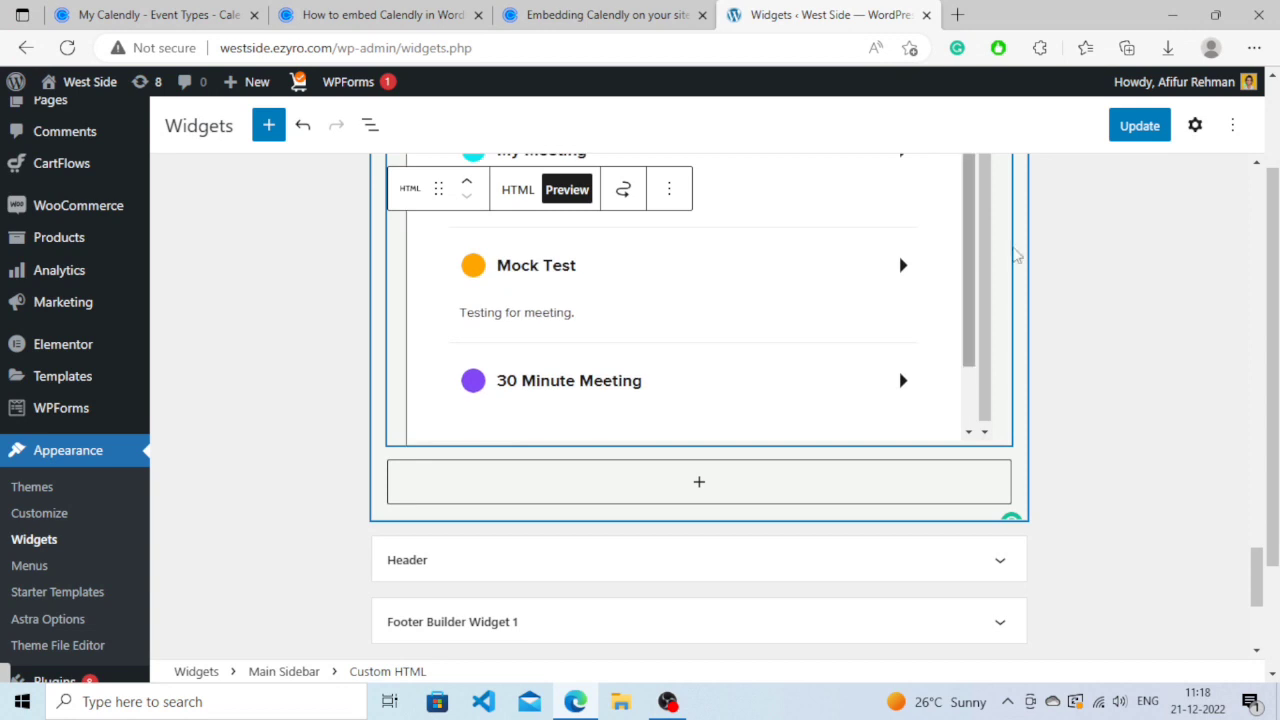
# - Save the widget changes with the Calendly embed in the Main Sidebar
pyautogui.moveTo(1265, 562); pyautogui.dragTo(1238, 170)
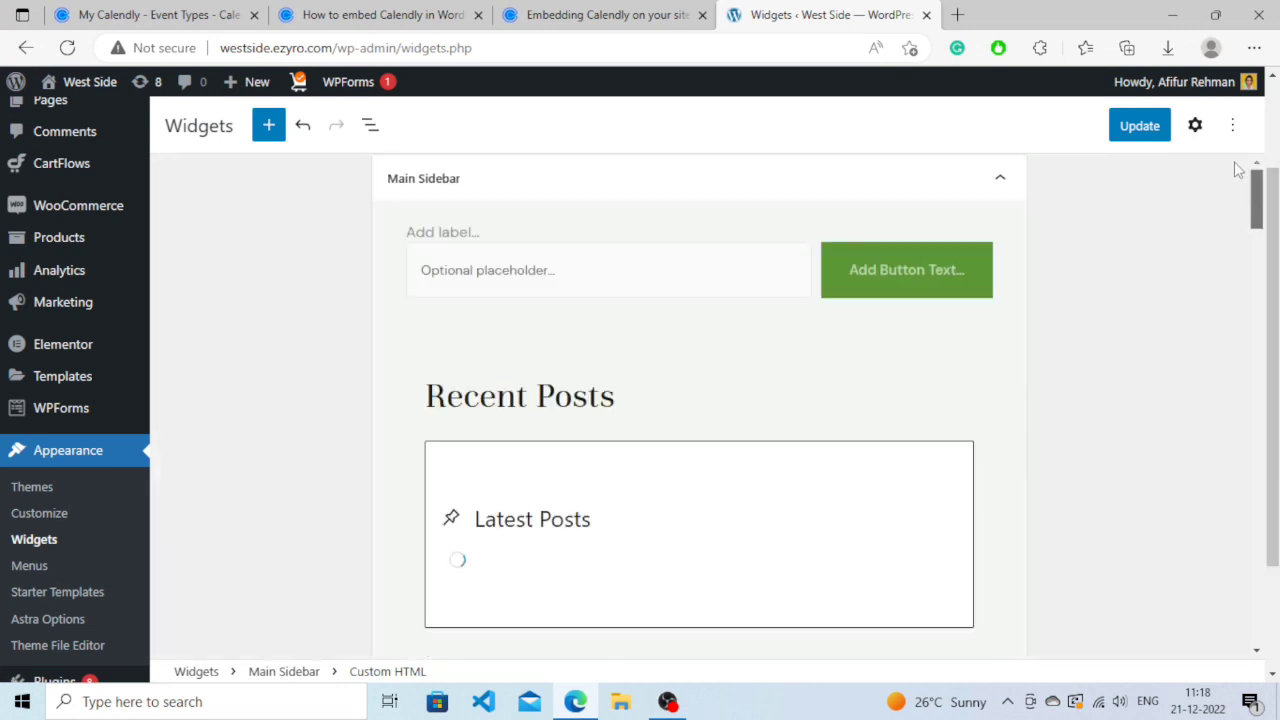
pyautogui.click(1141, 133)
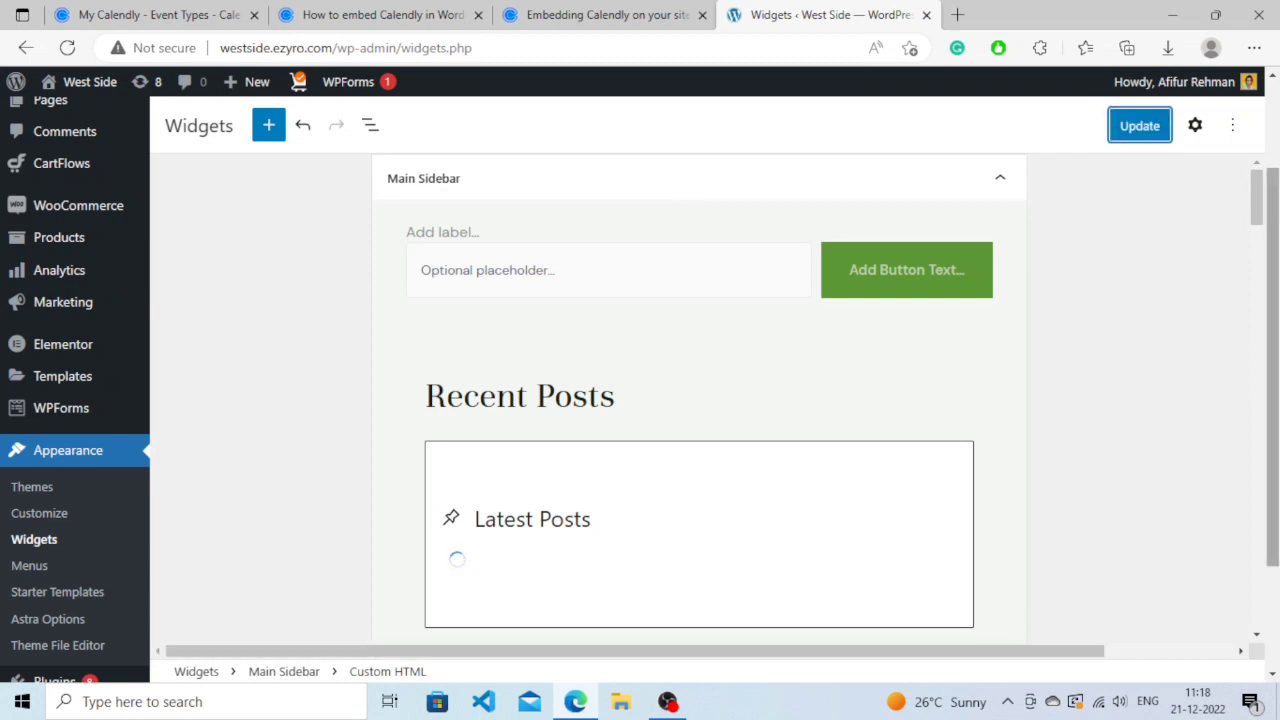
pyautogui.moveTo(1277, 255); pyautogui.dragTo(1277, 355)
pyautogui.moveTo(1277, 305); pyautogui.dragTo(1275, 200)
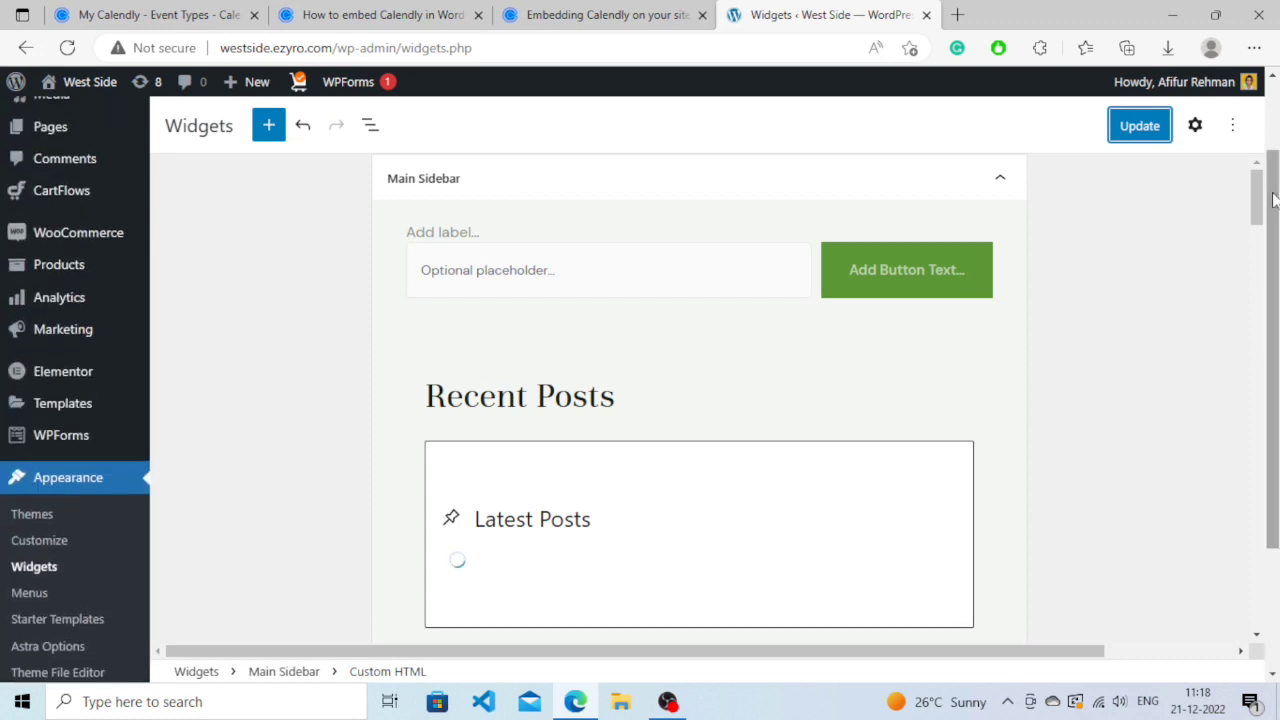